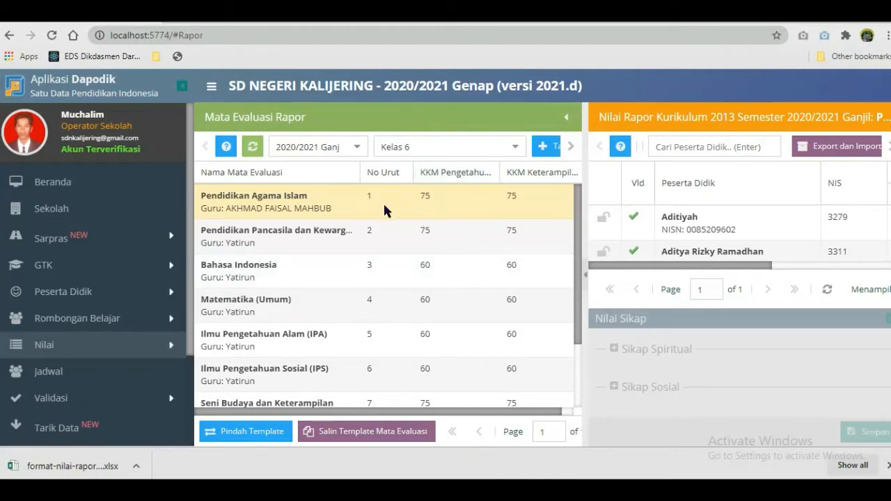
Open the form for adding a Kelas 6 evaluation subject, view the lessons offered under Pembelajaran, and close it unsaved
left_click(571, 147)
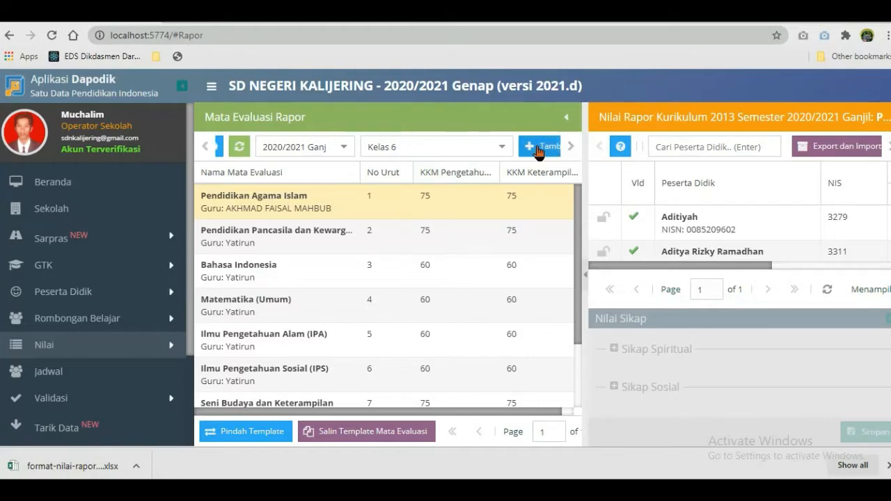
left_click(538, 149)
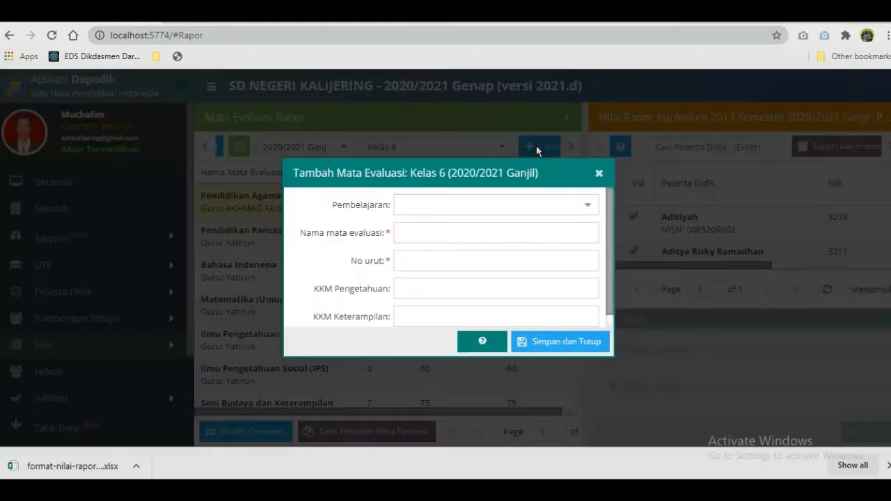
left_click(582, 210)
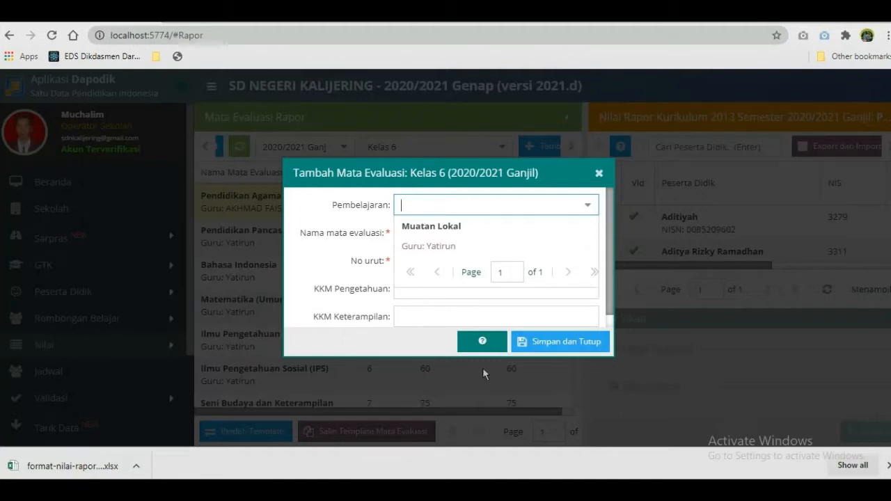
left_click(599, 173)
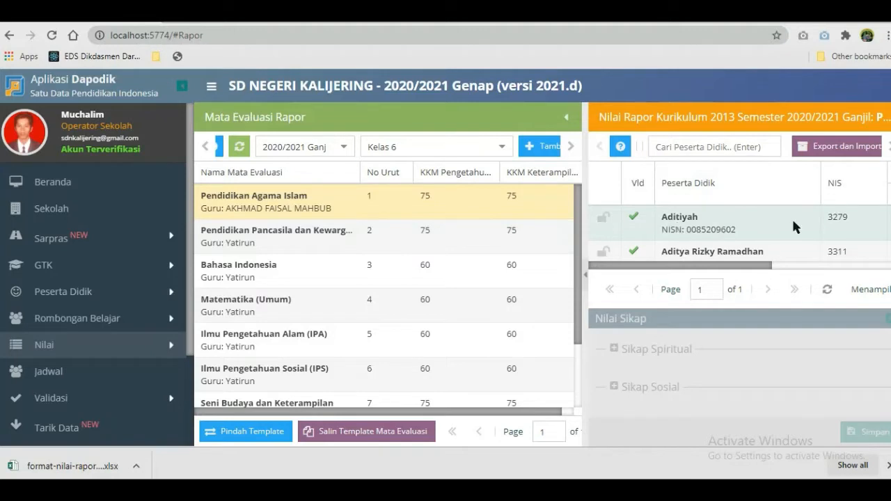
Select the first student in the report grade list and look across the row's NIS and knowledge grade
left_click(709, 220)
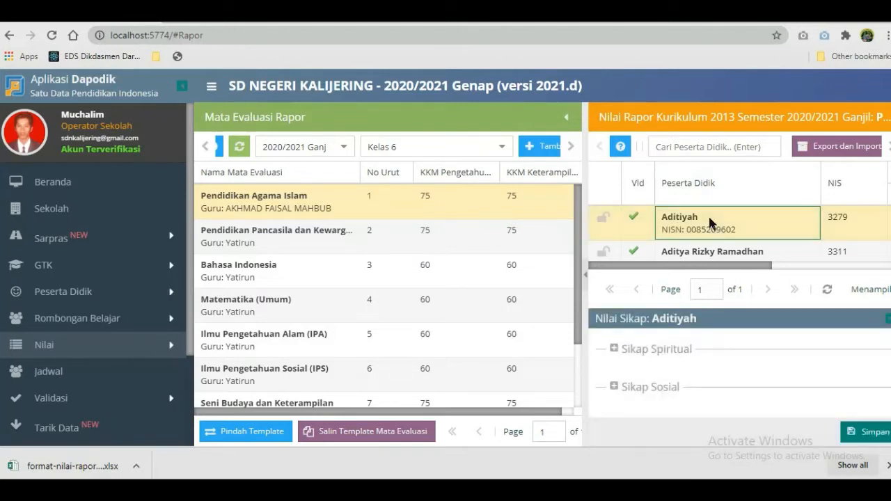
left_click(838, 219)
key("Tab")
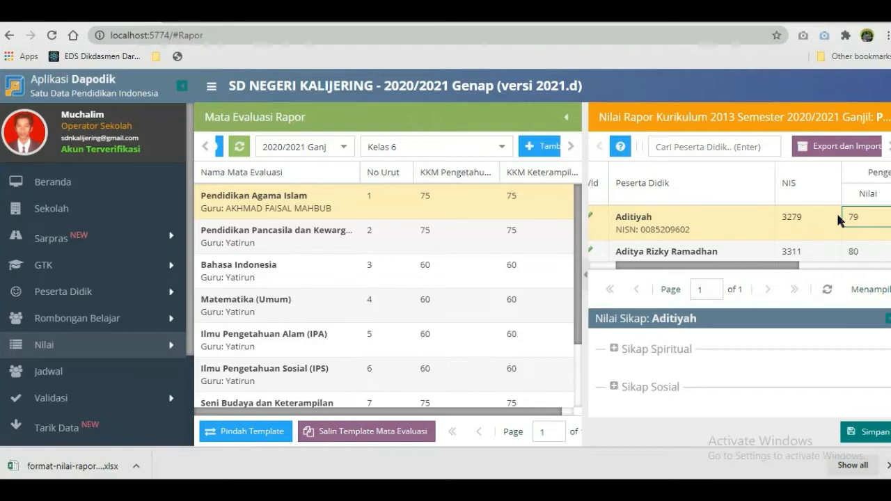
key("Left")
key("Left")
key("Left")
key("Left")
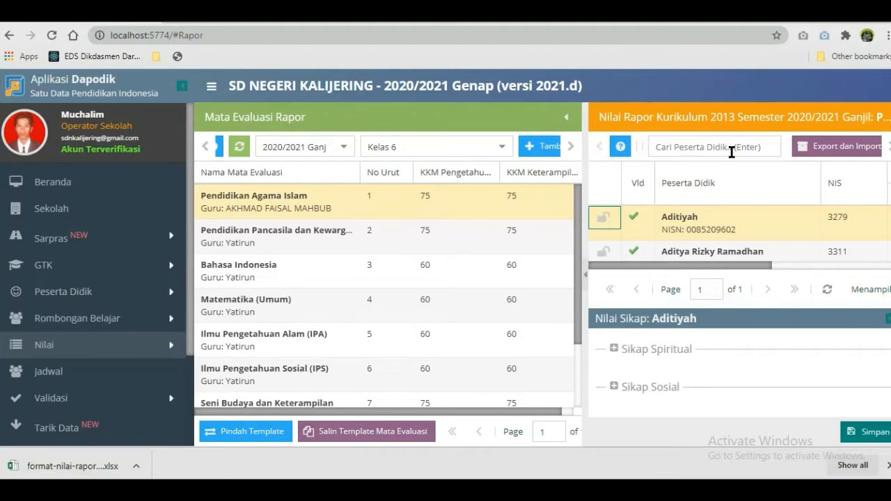
View the Excel export and import options for the Kelas 6 report grades, ending with Pendidikan Agama Islam as the selected subject
left_click(828, 156)
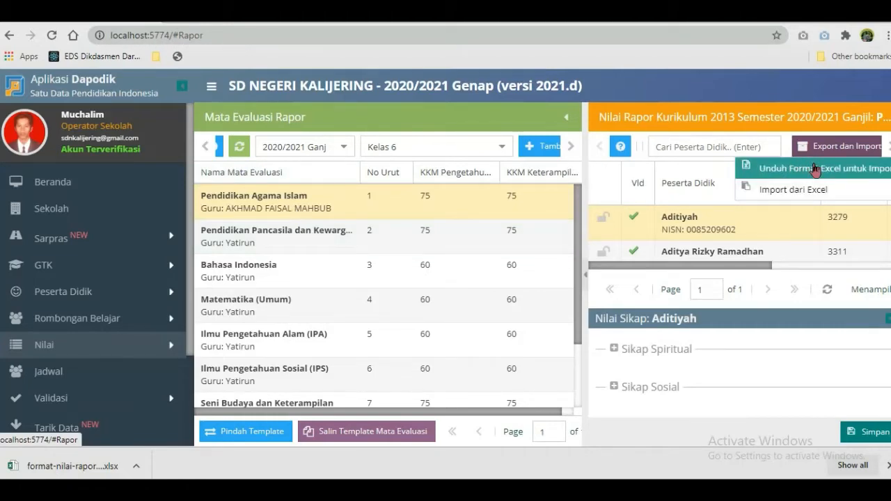
left_click(290, 232)
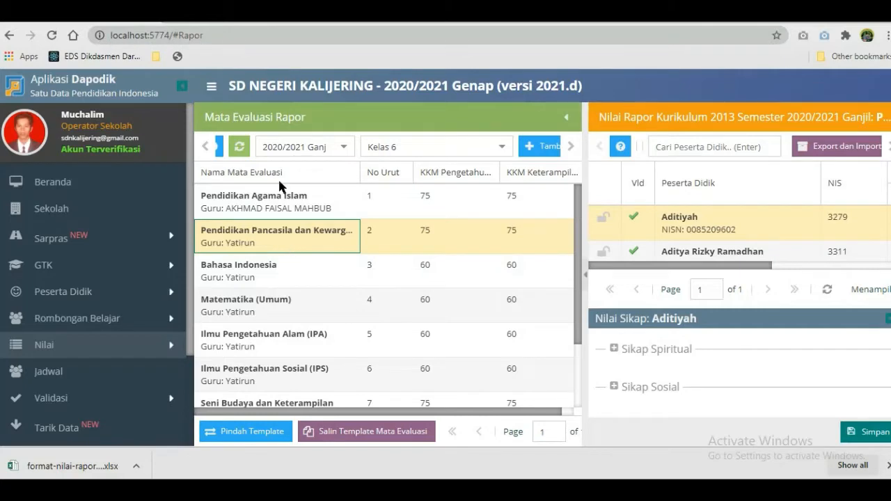
left_click(281, 205)
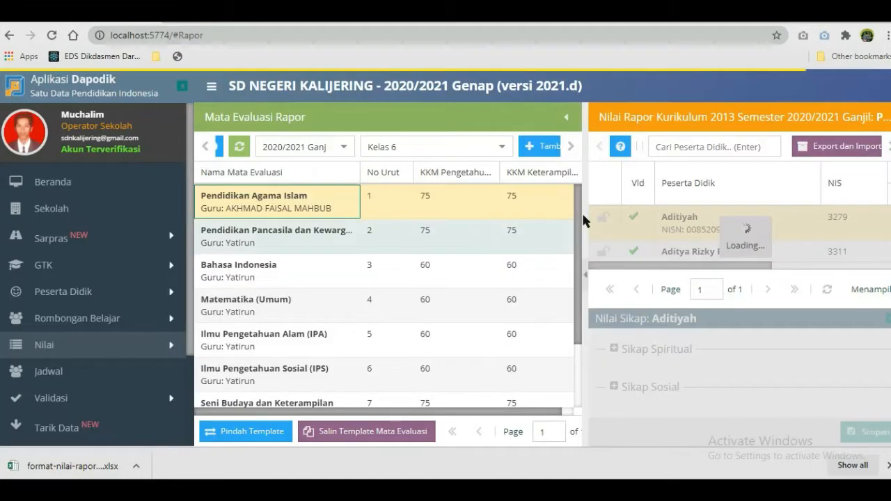
left_click(822, 155)
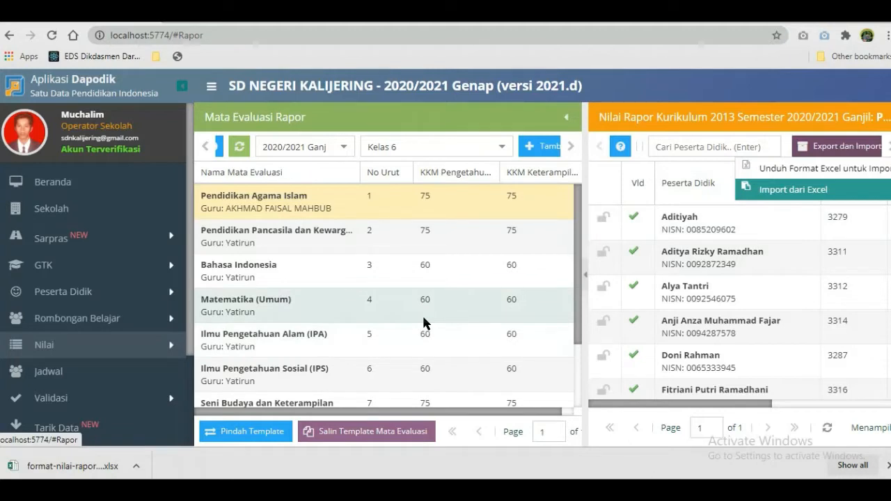
Switch to File Explorer and open the Kelas 6 Pendidikan Agama Islam grade format workbook from the Downloads folder
left_click(78, 468)
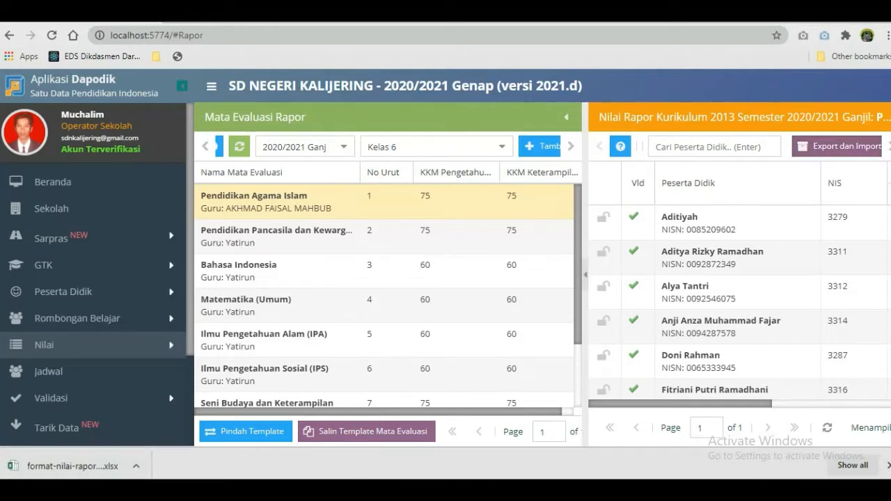
key("super+e")
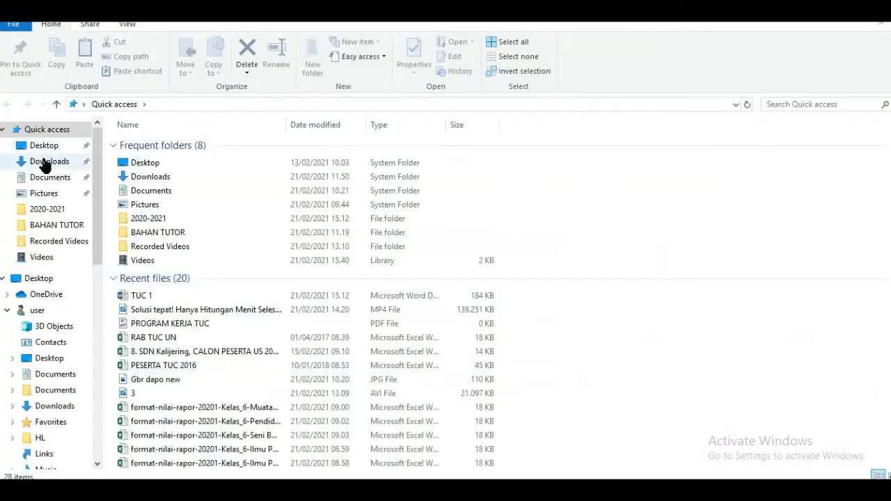
left_click(45, 165)
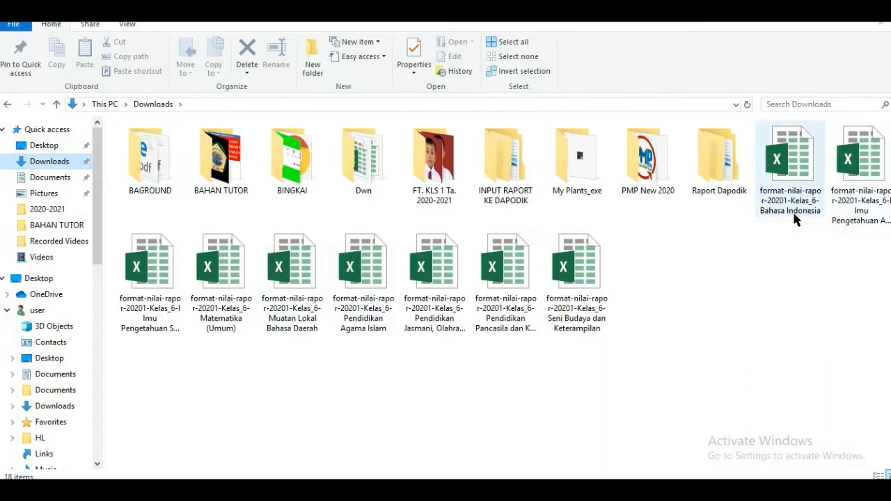
mouse_move(797, 220)
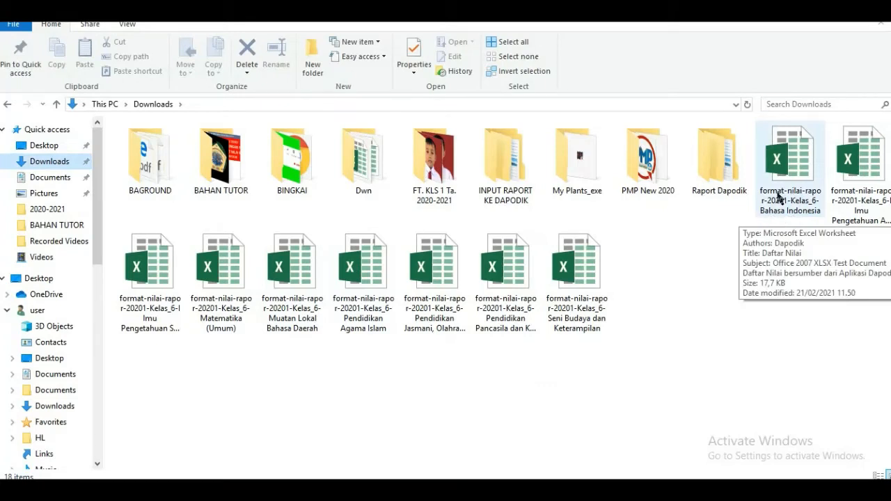
left_click(766, 217)
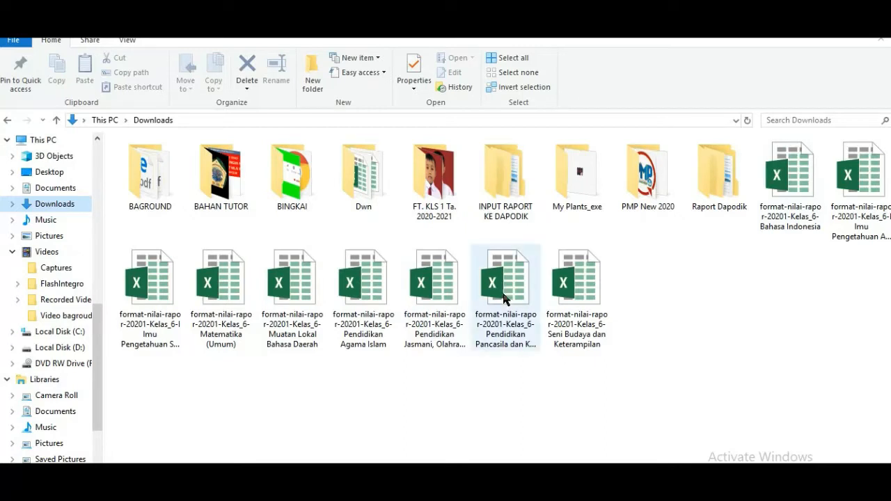
double_click(363, 340)
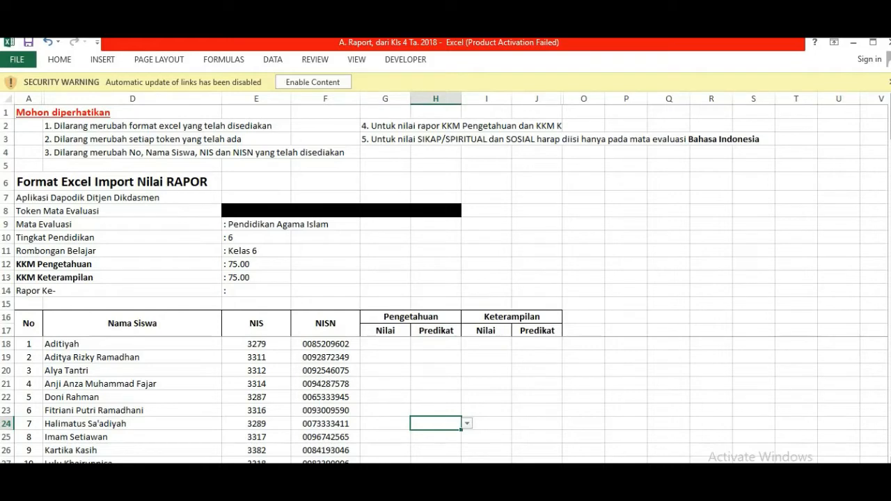
In the "A. Raport, dari Kls 4 Ta. 2018" workbook, go through the home sheet to the class 6 grade recap for semester 1
key("ctrl+Page_Down")
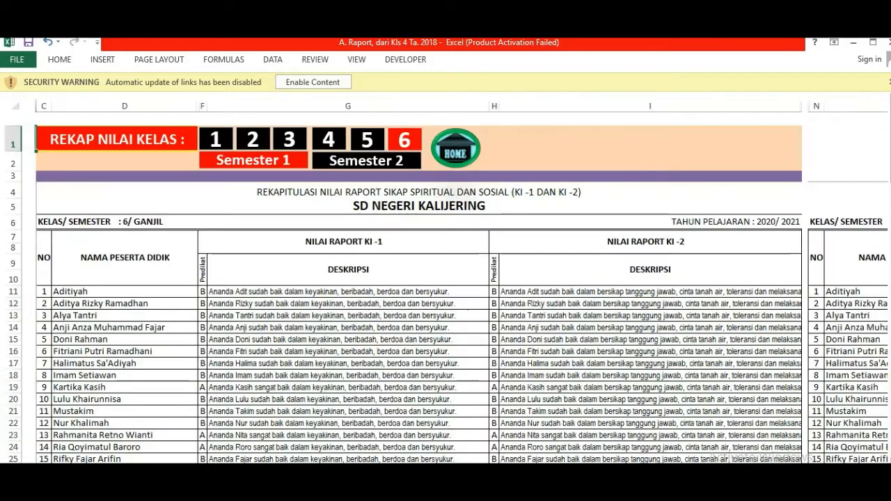
left_click(453, 162)
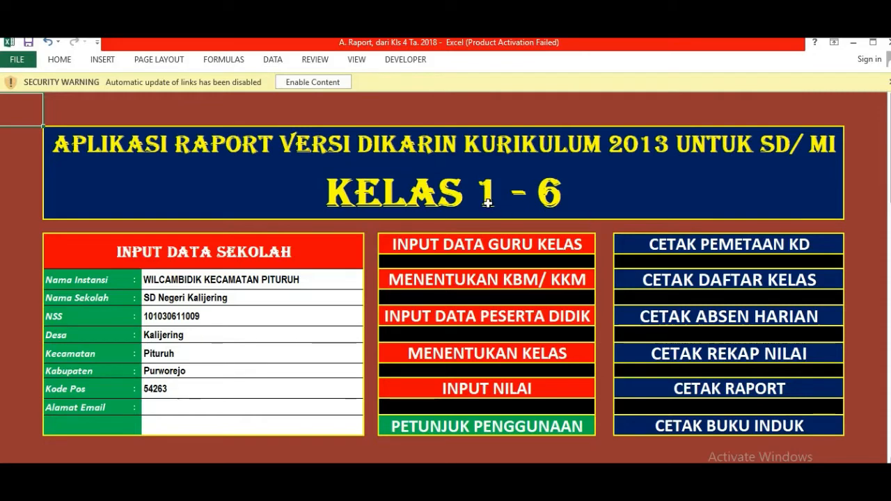
left_click(616, 198)
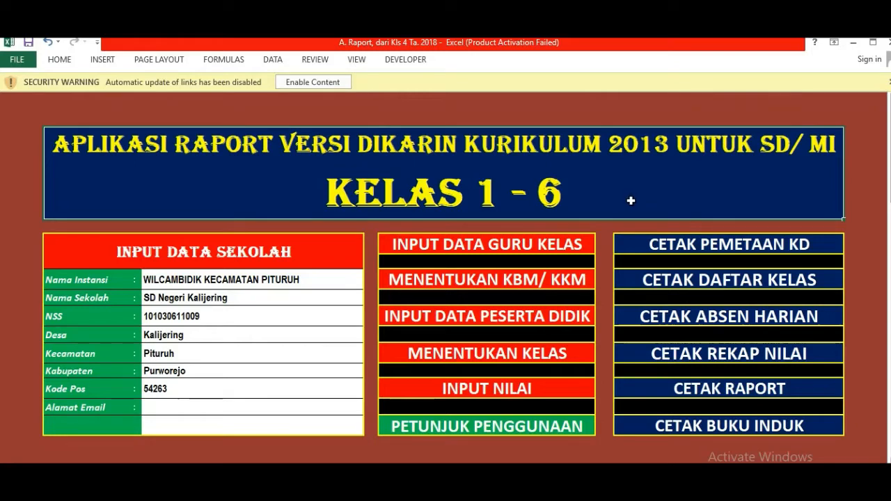
left_click(721, 361)
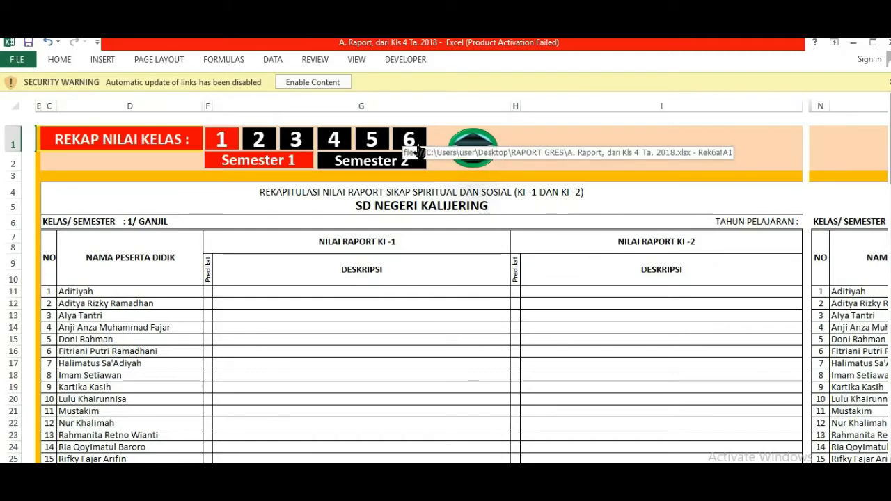
left_click(334, 148)
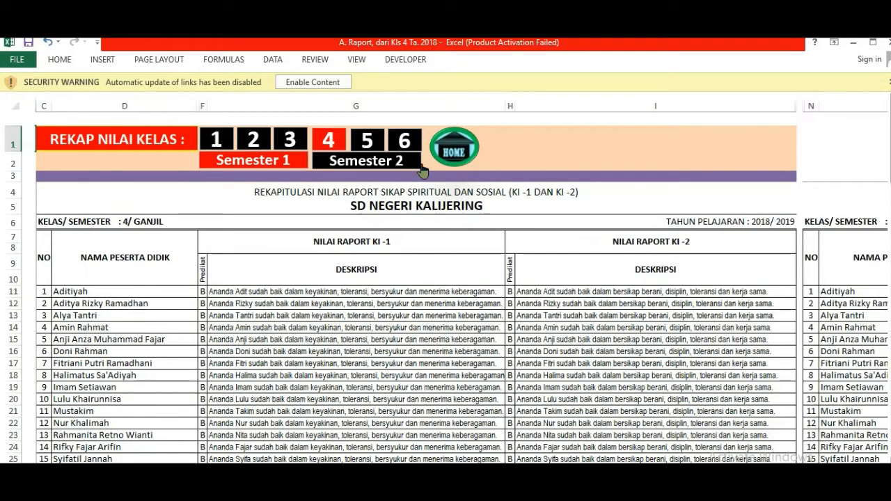
left_click(406, 148)
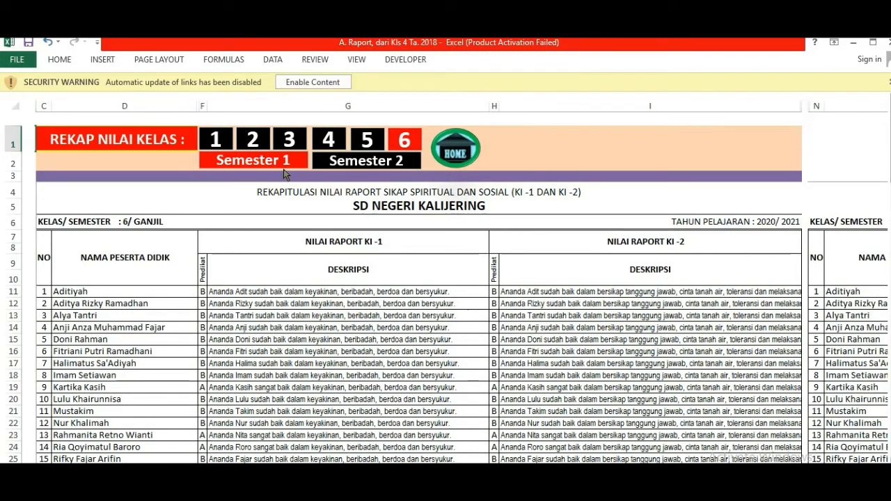
Copy all students' PADB grades and predicates for KI-3 and KI-4 (P11:S28) from the class 6 recap
left_click(355, 196)
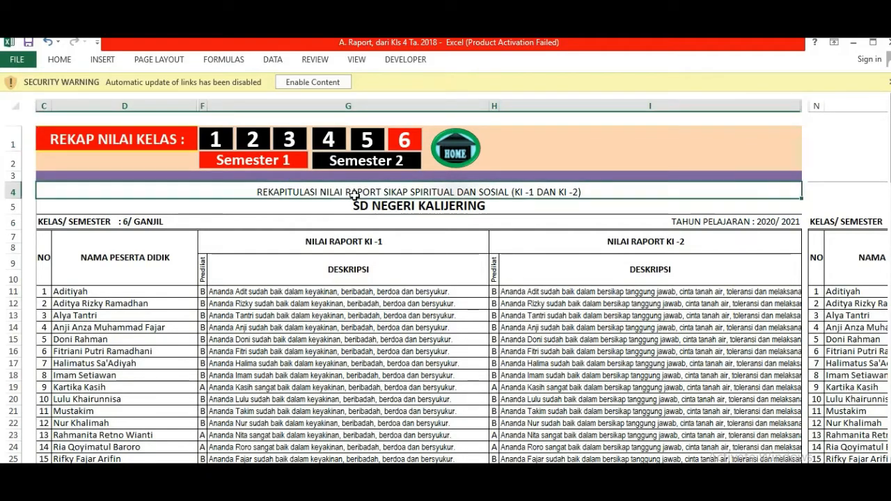
key("Right")
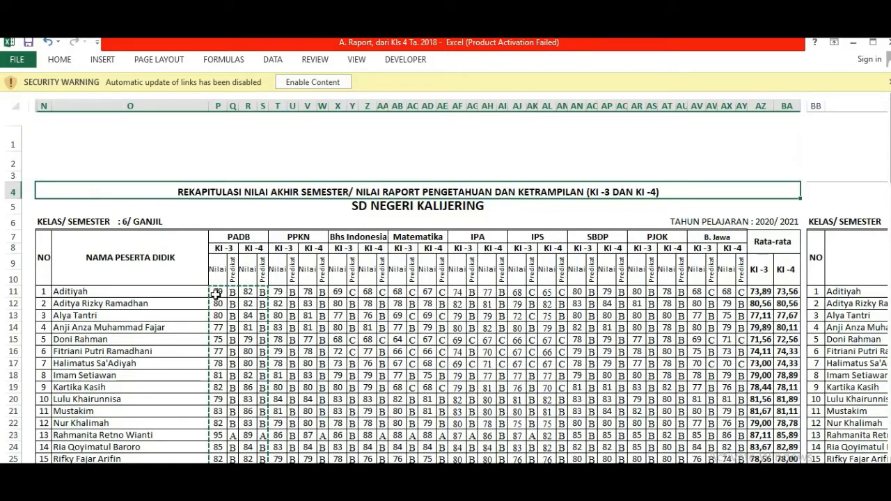
left_click_drag(217, 294, 259, 371)
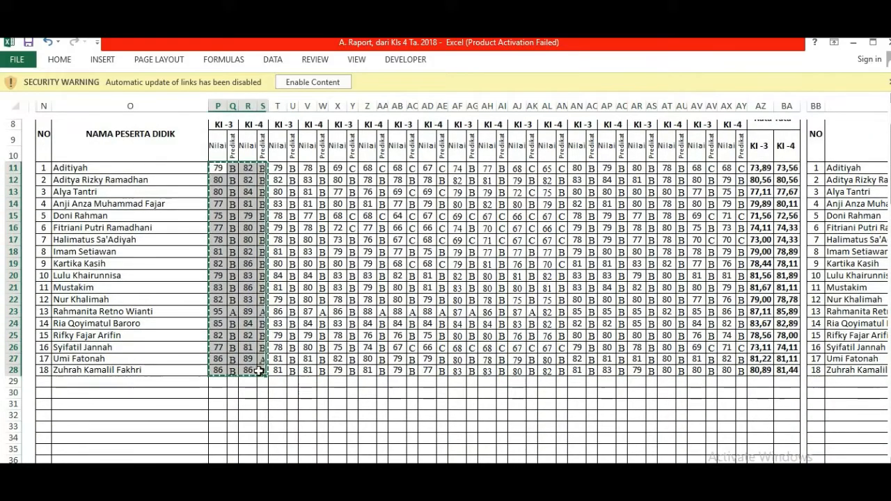
right_click(231, 328)
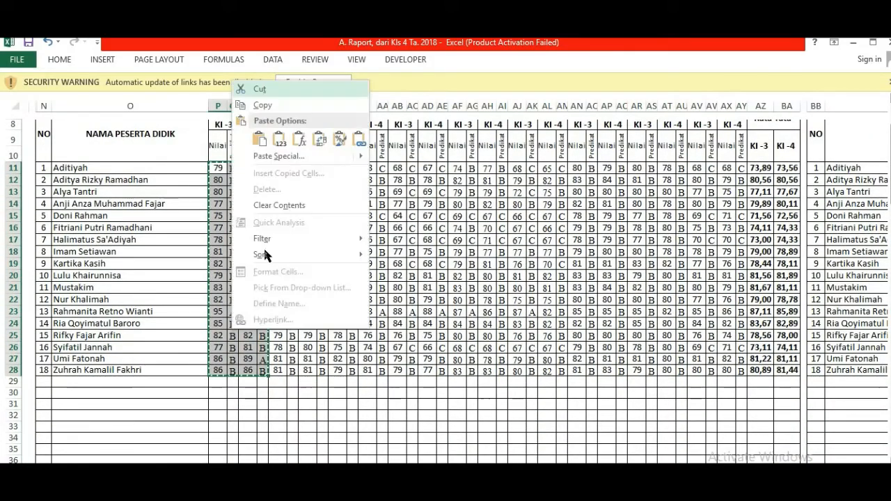
left_click(291, 106)
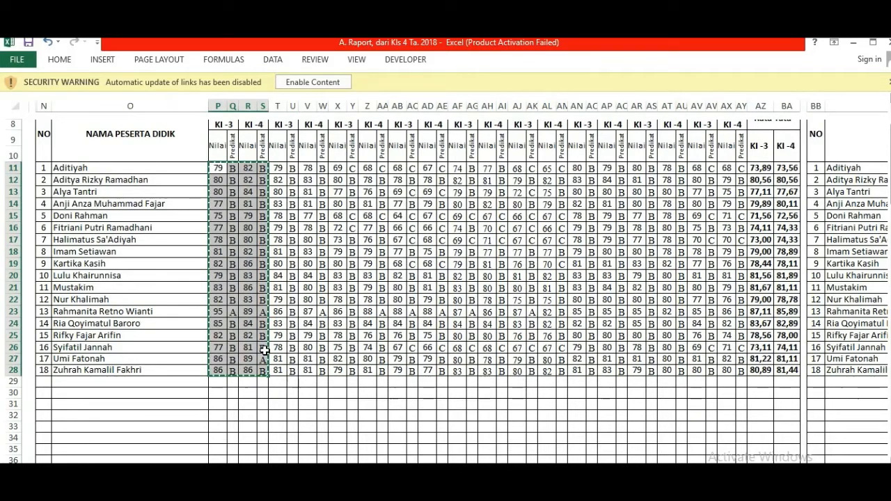
Paste the copied PADB grades as values into the Pendidikan Agama Islam import format, starting at cell G18
left_click(434, 472)
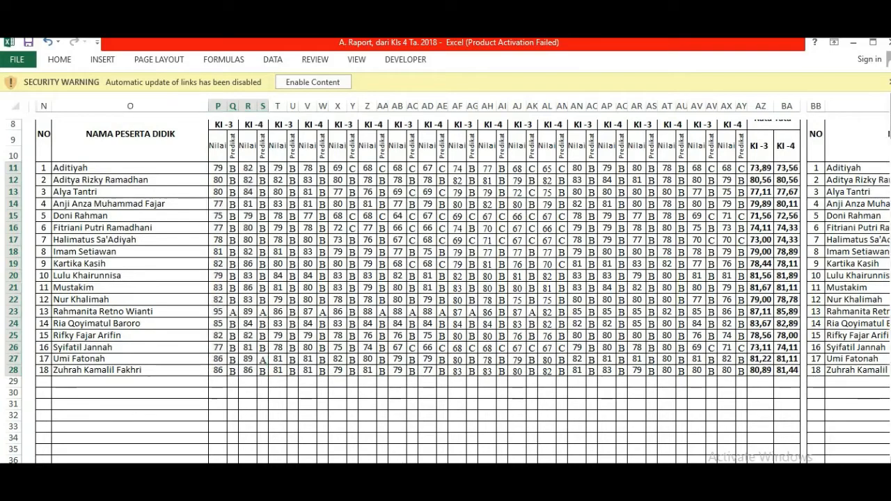
left_click(374, 348)
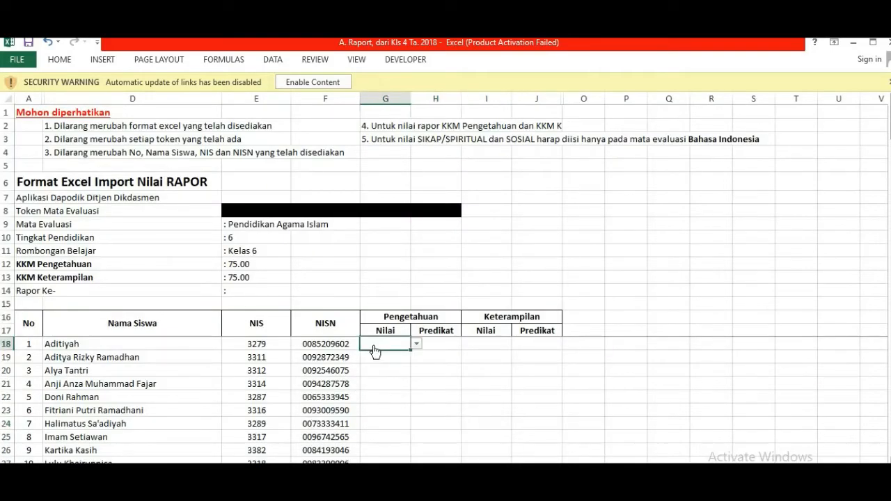
right_click(374, 348)
left_click(422, 157)
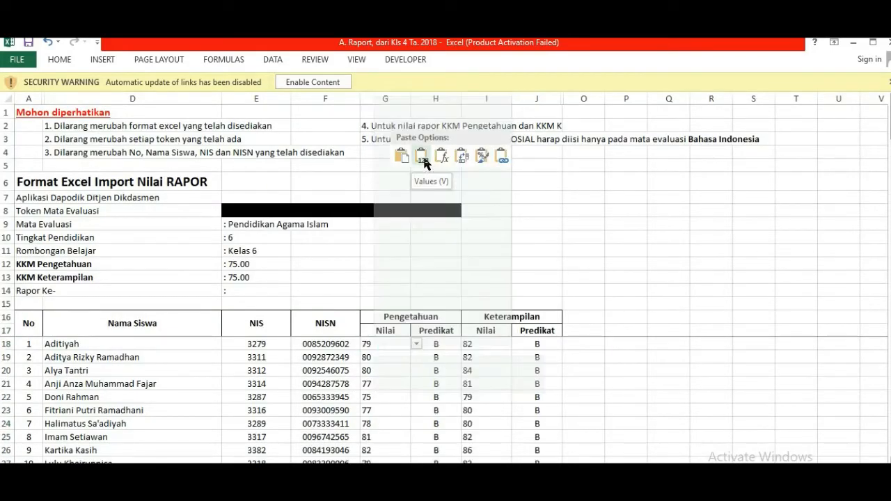
left_click(423, 159)
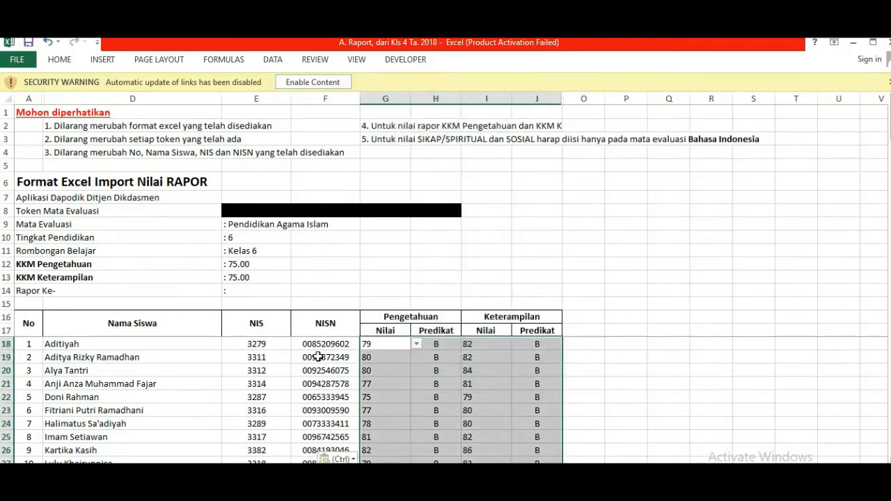
Copy all students' PPKN grades and predicates for KI-3 and KI-4 (T11:W28) from the class 6 recap
key("ctrl+Page_Down")
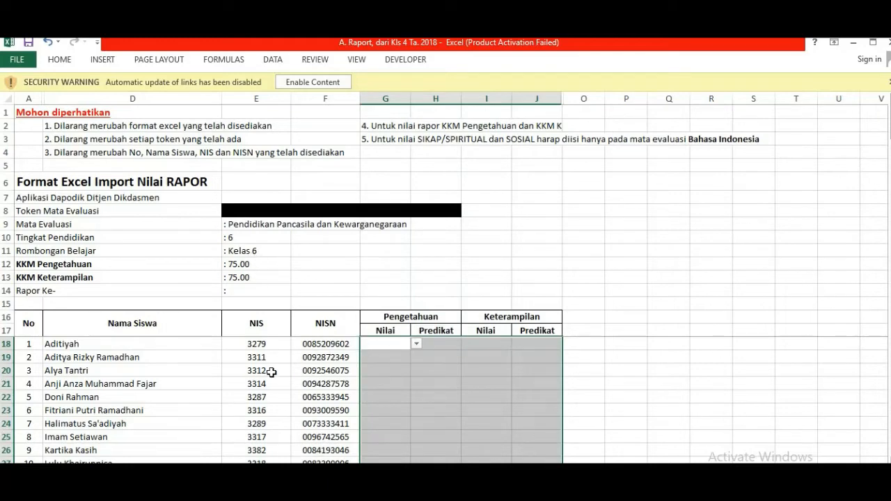
key("ctrl+Page_Up")
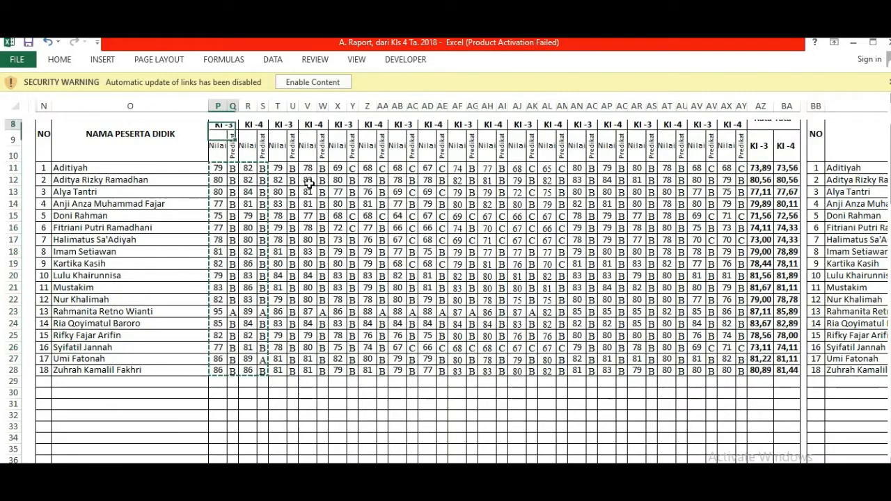
scroll(307, 185, "up", 1)
left_click_drag(278, 181, 322, 379)
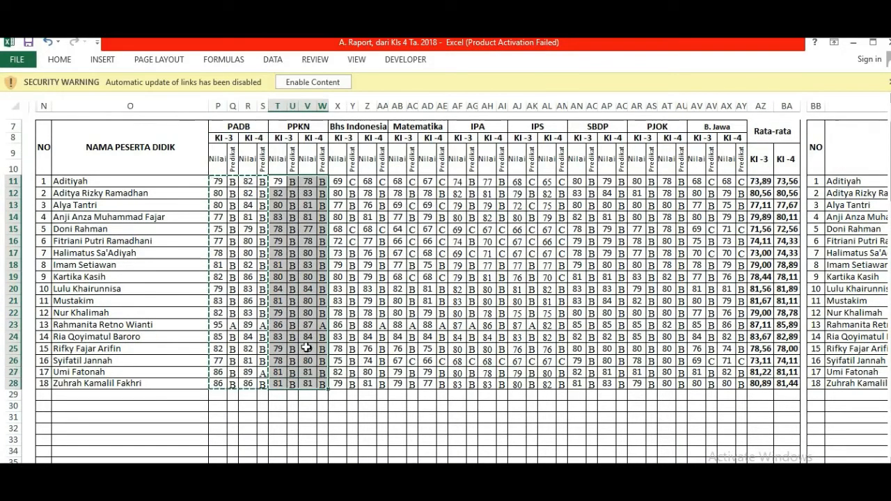
right_click(307, 348)
left_click(356, 125)
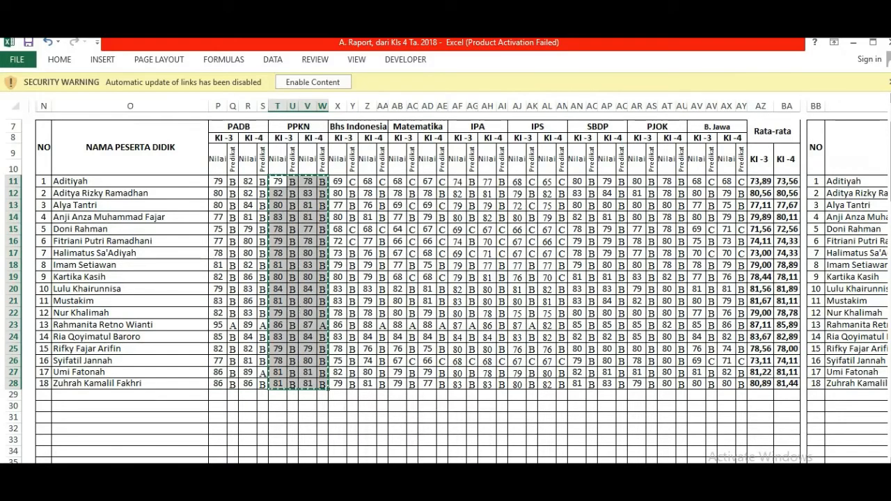
Paste the copied PPKN grades as values into the Pendidikan Pancasila dan Kewarganegaraan import format, starting at cell G18
key("ctrl+Page_Down")
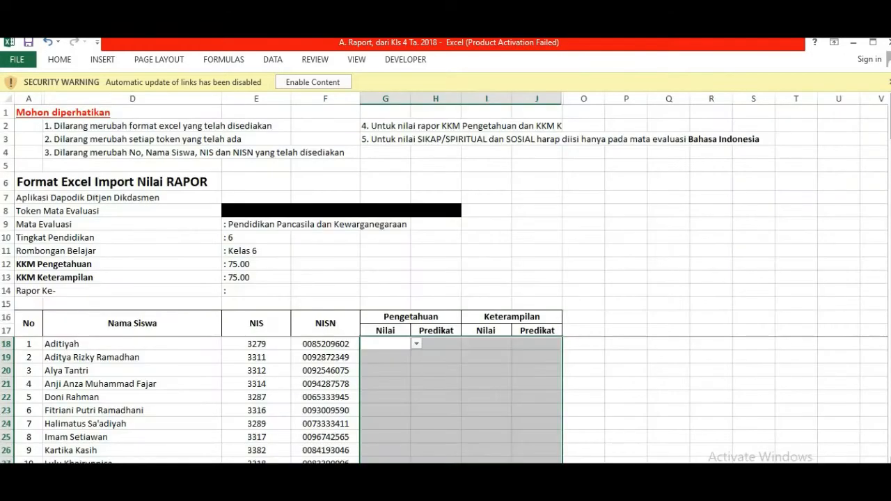
right_click(387, 348)
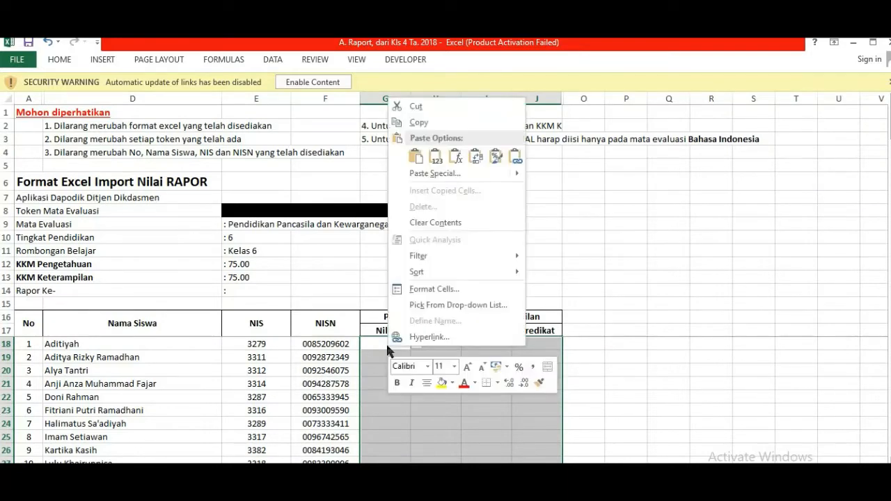
left_click(435, 157)
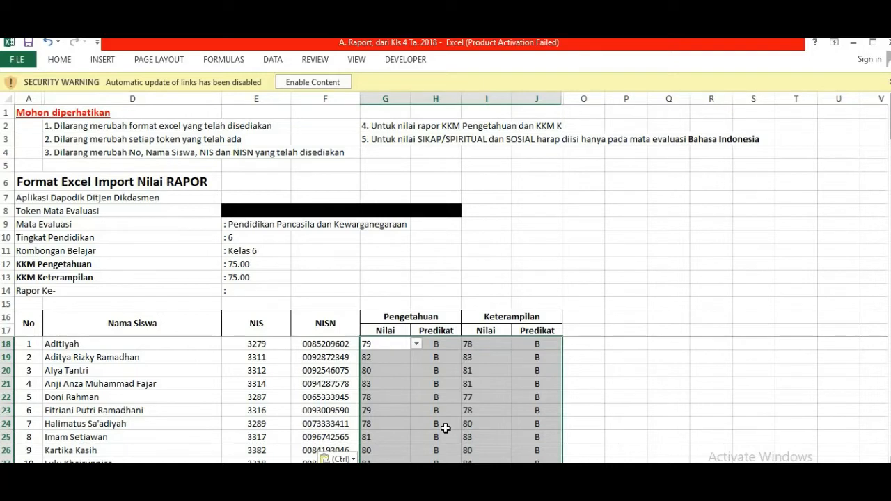
Copy all students' Bhs Indonesia grades and predicates for KI-3 and KI-4 (X11:AA28) from the class 6 recap
key("ctrl+Page_Down")
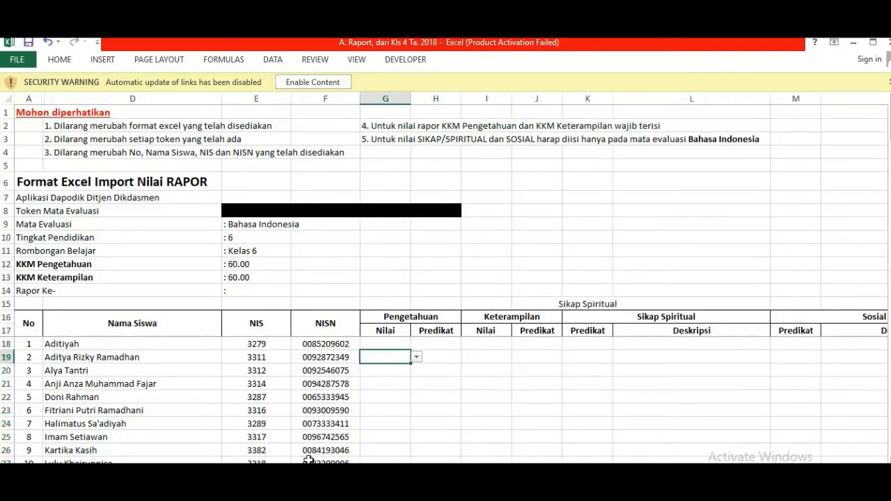
key("ctrl+Page_Up")
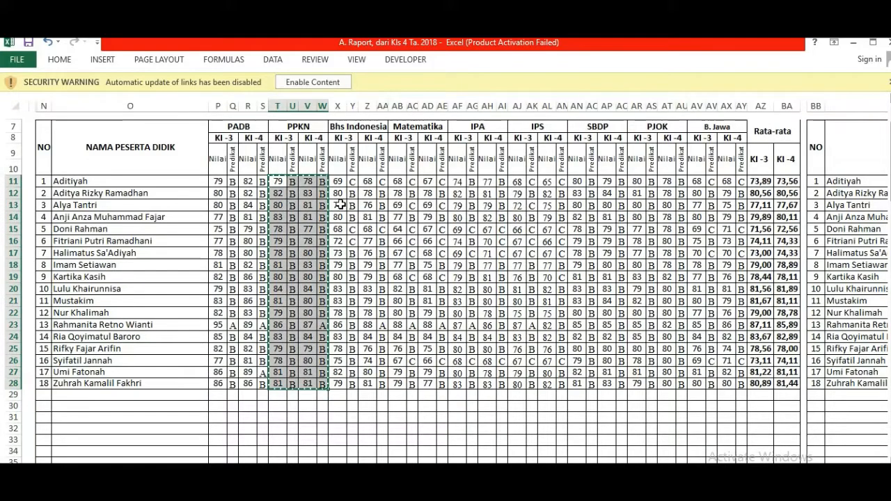
mouse_move(338, 181)
left_mouse_down()
mouse_move(371, 202)
mouse_move(382, 384)
left_mouse_up()
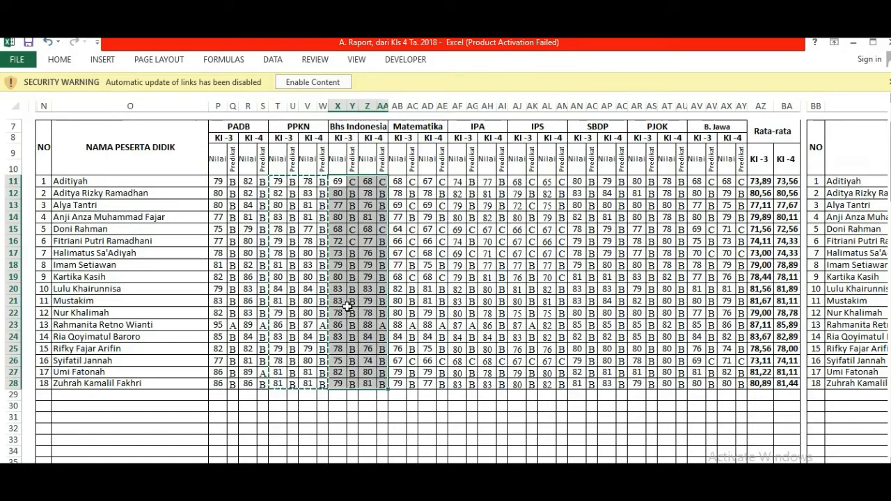
right_click(348, 310)
left_click(380, 83)
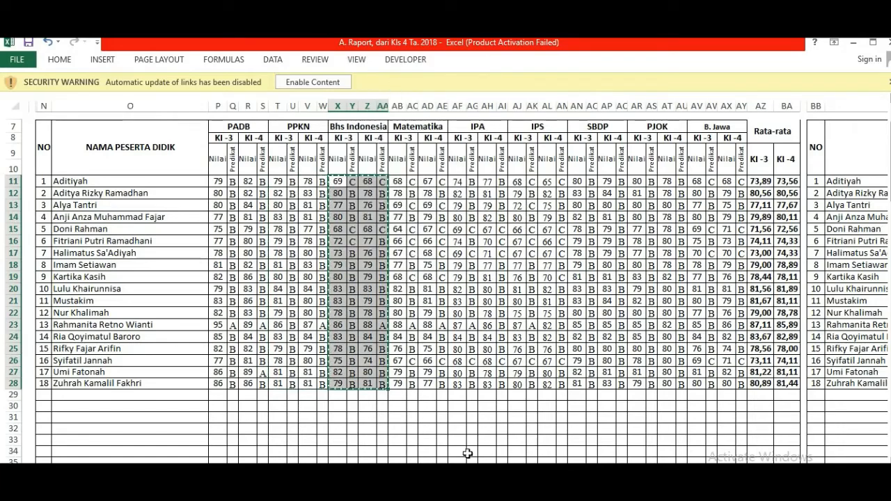
Paste the copied Bhs Indonesia grades as values into the Bahasa Indonesia import format, starting at cell G18
key("ctrl+Page_Down")
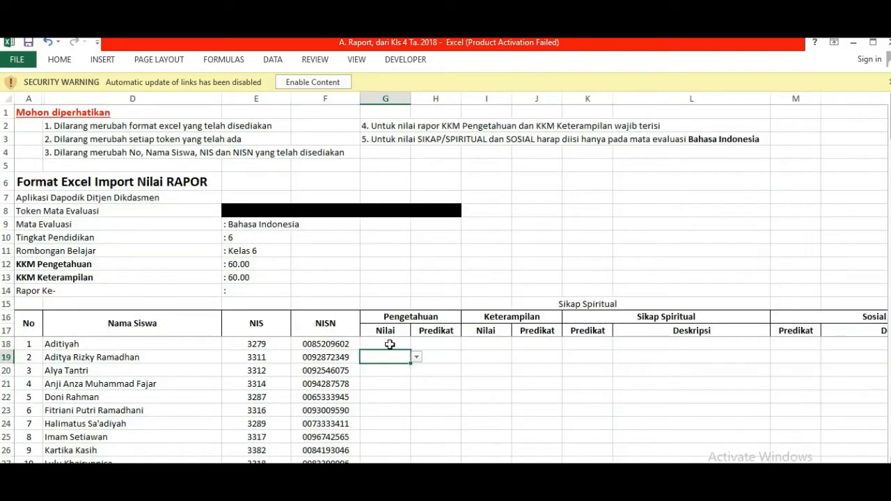
right_click(391, 348)
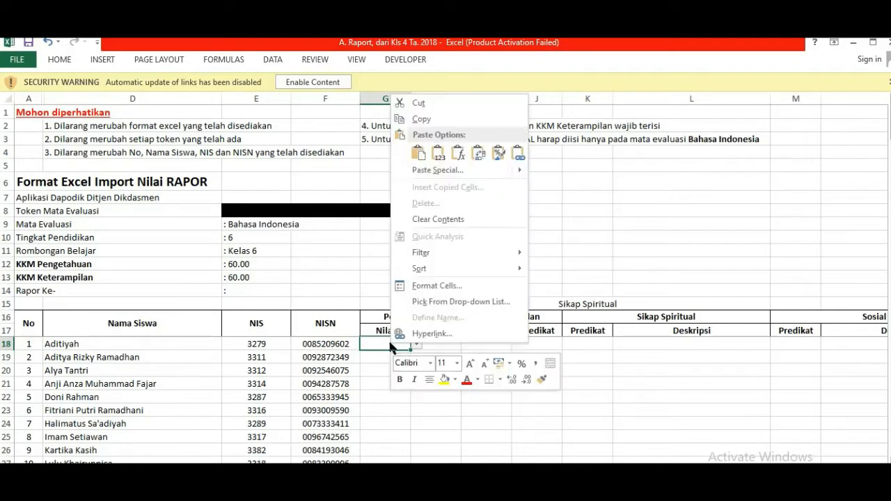
left_click(440, 154)
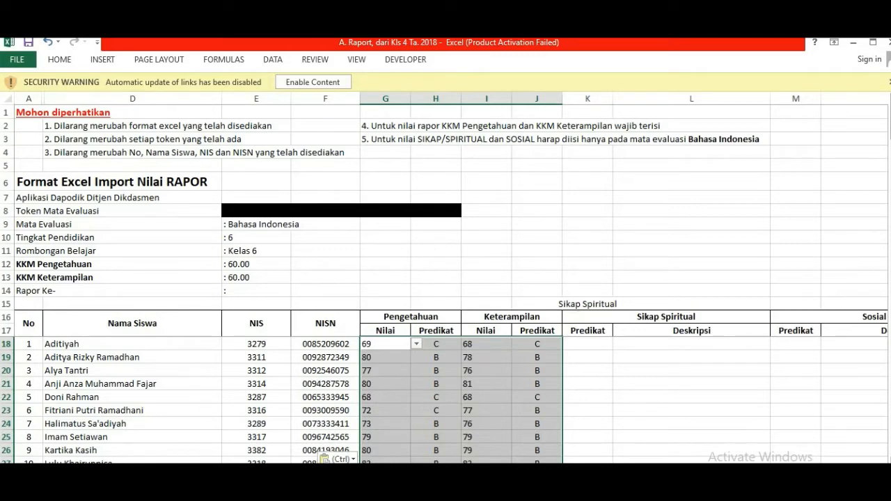
Copy all students' KI-1 and KI-2 predicates and descriptions (F11:I28) from the class 6 spiritual and social attitude recap
key("ctrl+Page_Up")
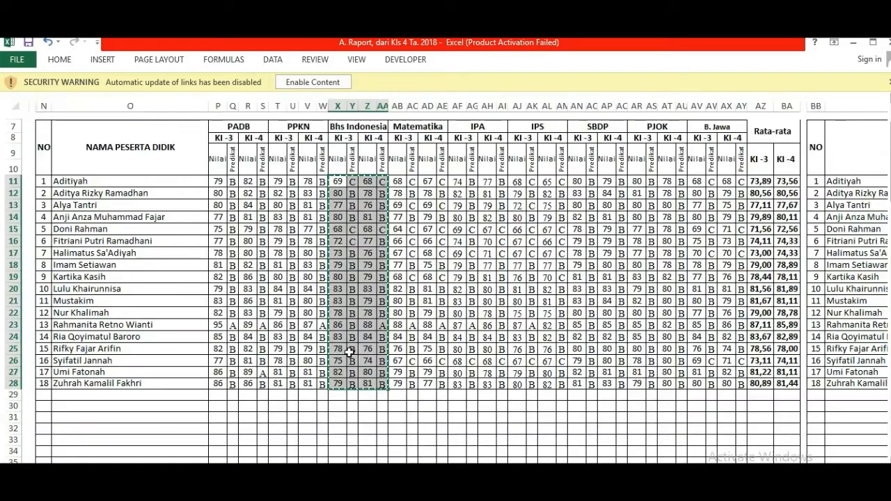
left_click(344, 168)
key("ctrl+Page_Up")
key("ctrl+Page_Up")
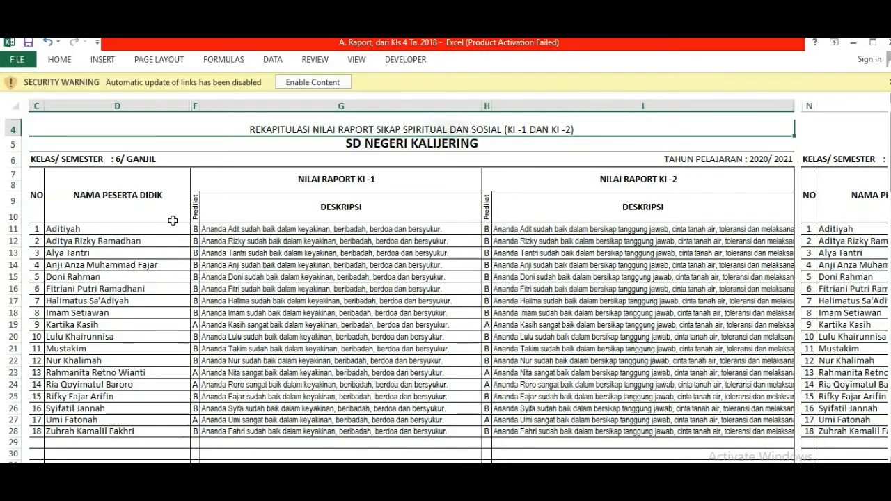
left_click_drag(197, 229, 512, 437)
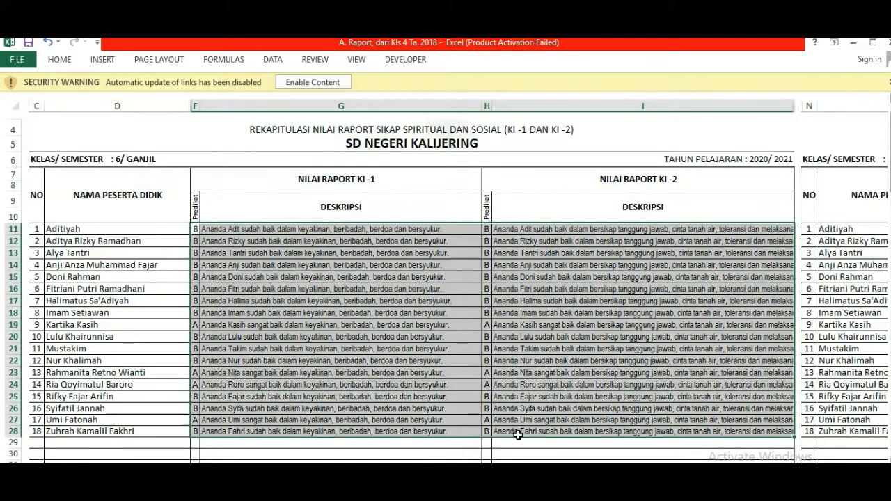
right_click(416, 368)
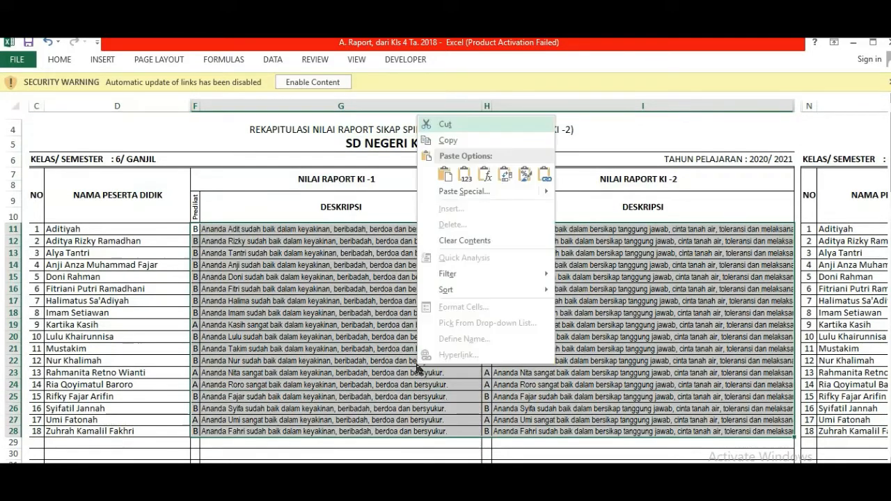
left_click(461, 138)
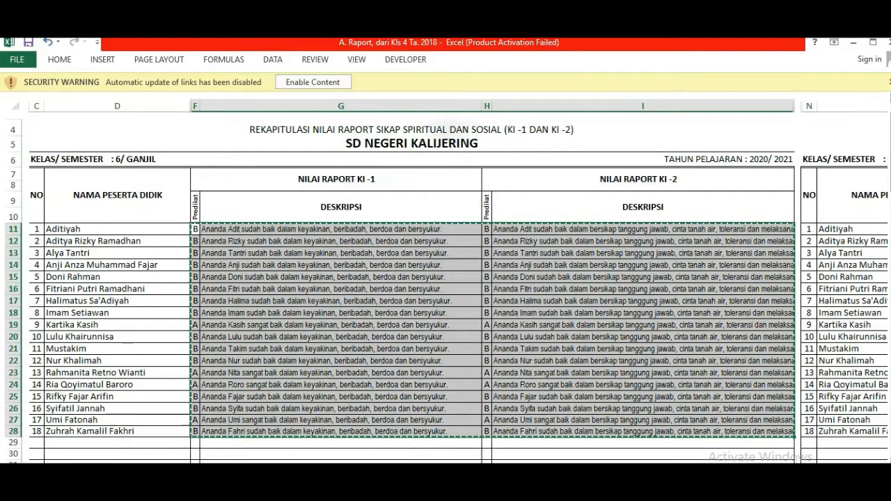
Paste the copied attitude predicates and descriptions as values into the Bahasa Indonesia import format, starting at cell K18
key("ctrl+Page_Up")
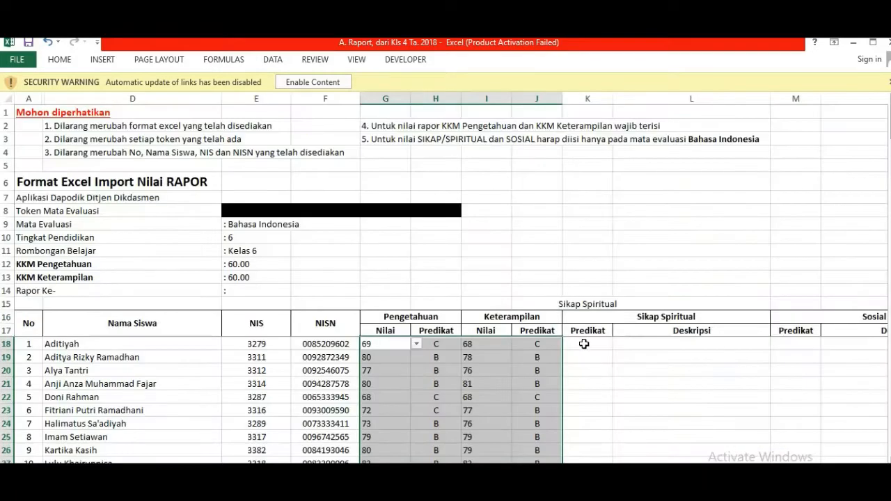
left_click(585, 345)
right_click(585, 348)
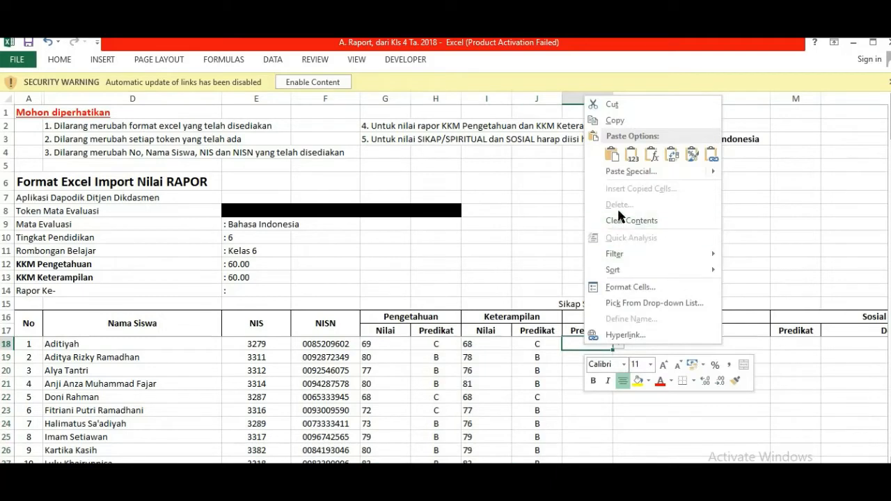
left_click(631, 154)
left_click(633, 155)
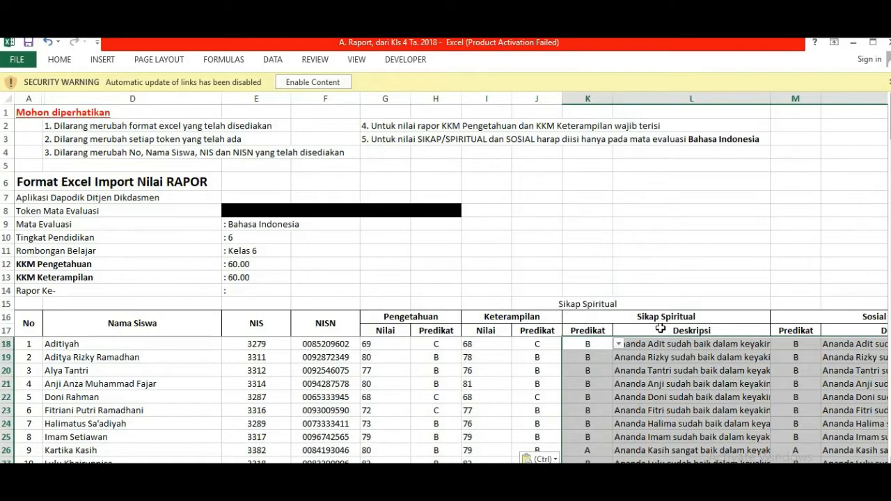
Change the Sikap Spiritual predicate of student number 9 (K26) to SB
left_click(597, 452)
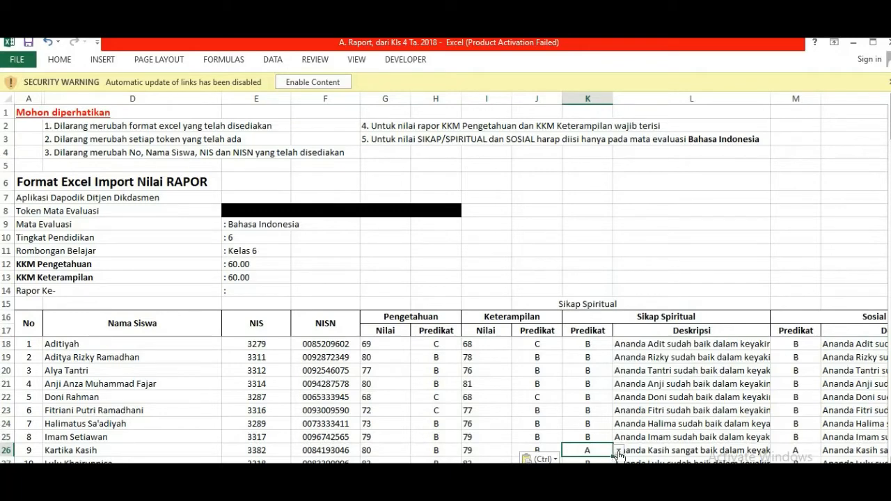
left_click(618, 451)
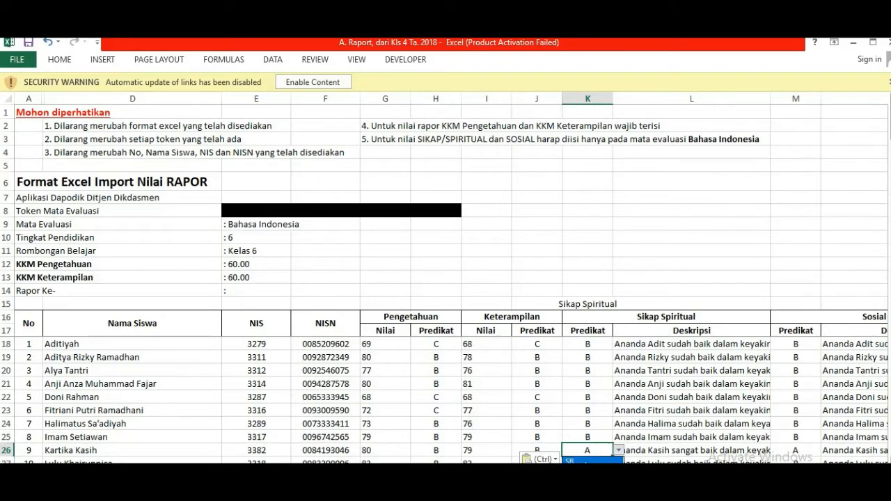
left_click(588, 462)
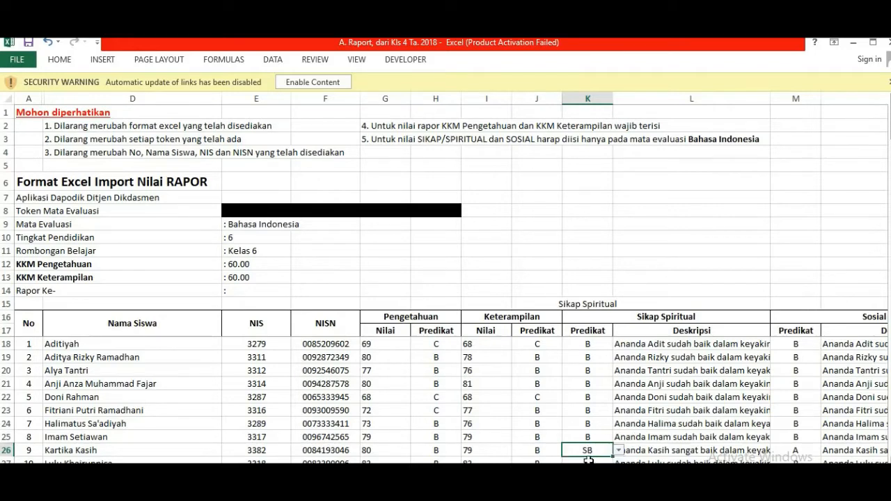
Change the social attitude predicate of student number 9 (M26) to SB
left_click(789, 374)
left_click(791, 380)
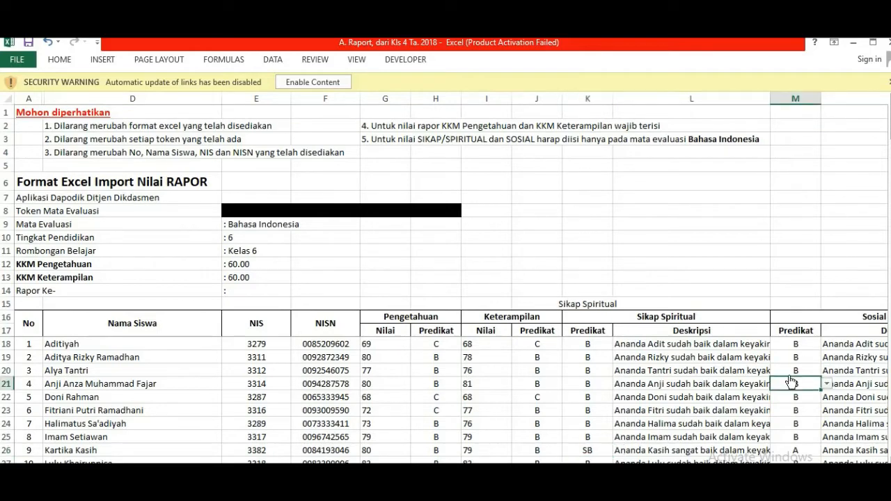
key("Down")
key("Down")
key("Down")
key("Down")
key("Down")
key("Down")
key("Down")
key("Down")
key("Down")
key("Down")
key("Up")
key("Up")
key("Up")
key("Up")
key("Up")
key("Up")
key("Up")
key("Up")
key("Up")
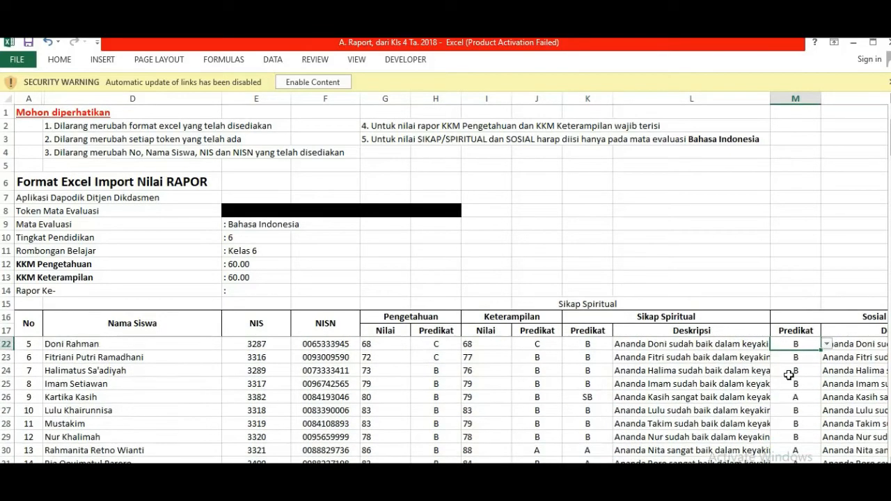
left_click(806, 397)
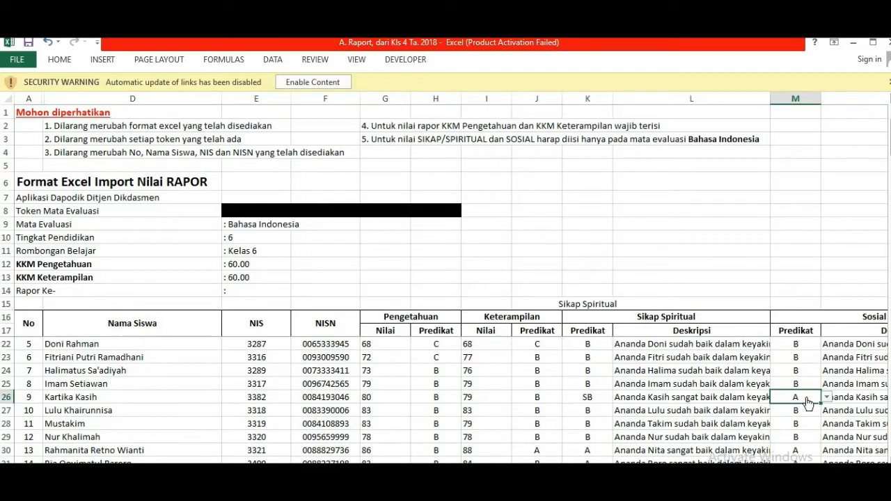
left_click(827, 397)
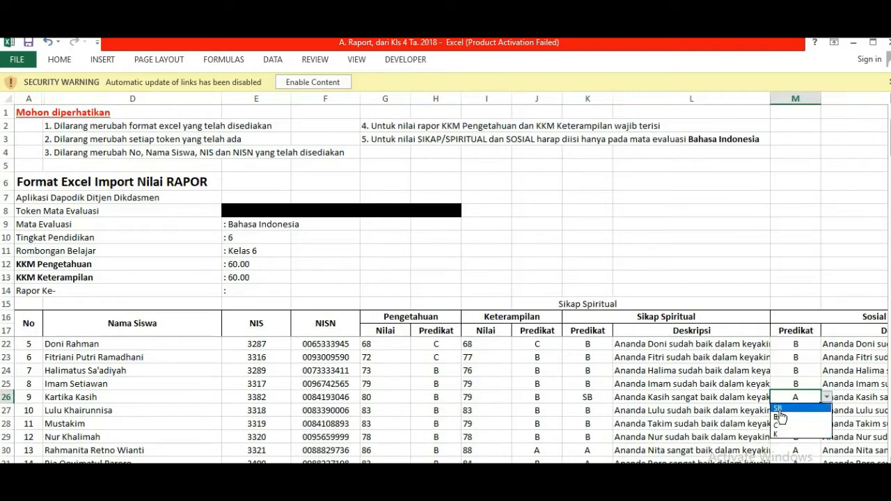
left_click(780, 409)
left_click(735, 408)
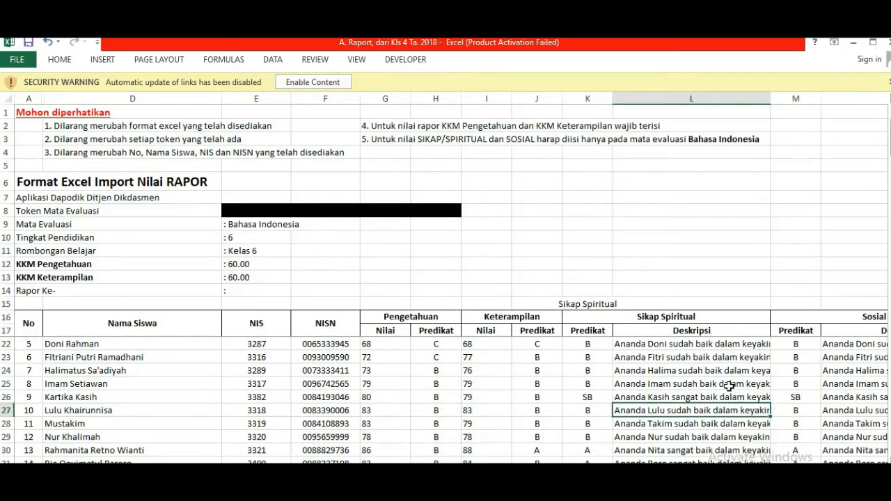
Review the Sikap Spiritual predicates and descriptions in the Bahasa Indonesia format, from row 26 up to row 18
left_click(619, 391)
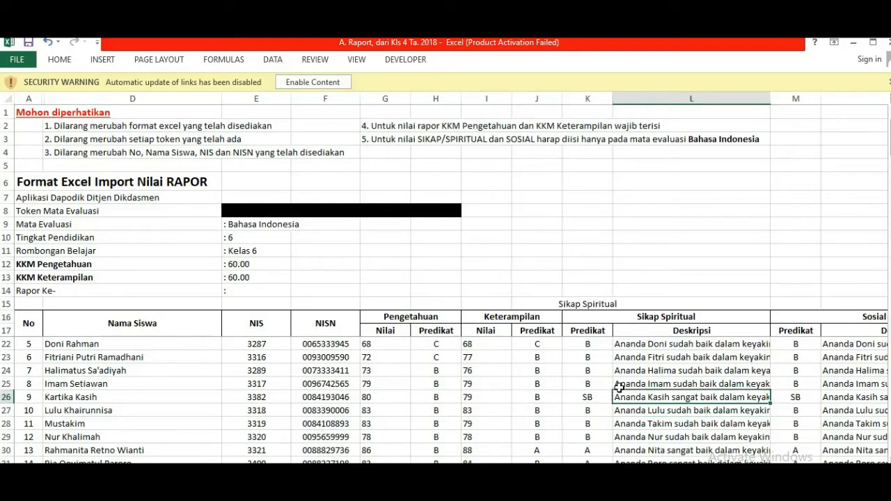
key("Up")
key("Up")
key("Up")
key("Up")
key("Up")
key("Up")
key("Up")
key("Up")
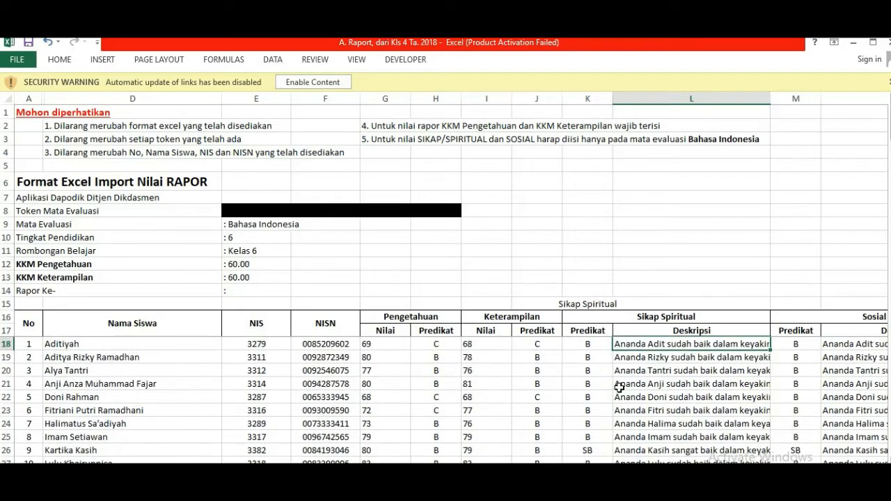
left_click(590, 356)
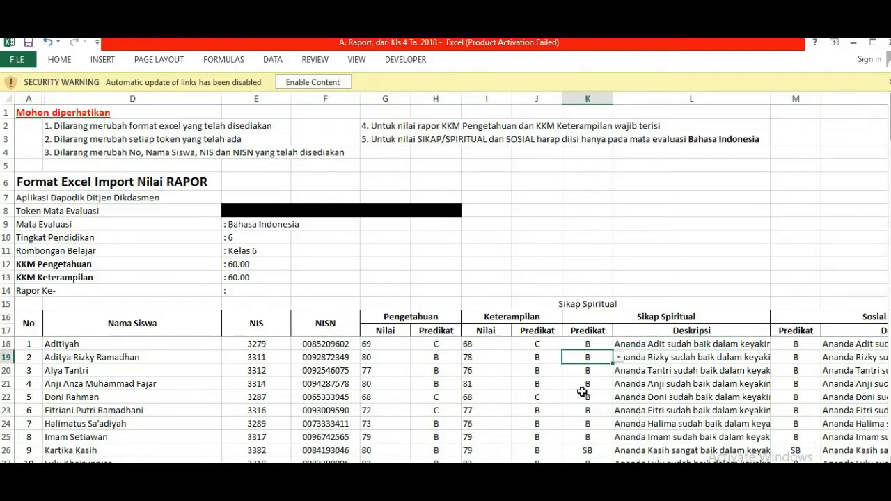
left_click(594, 452)
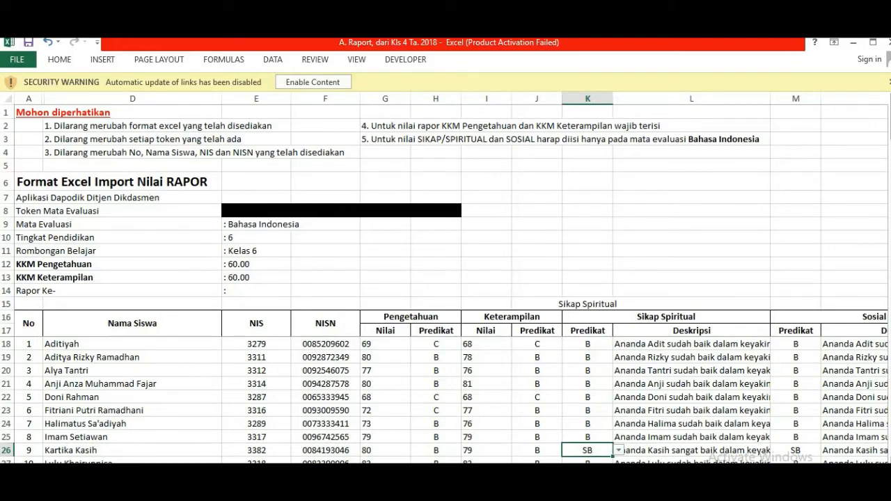
Copy the Matematika KI-3 and KI-4 grades and predicates of all 18 students (AB11:AE28) from the report recap sheet
key("ctrl+Page_Down")
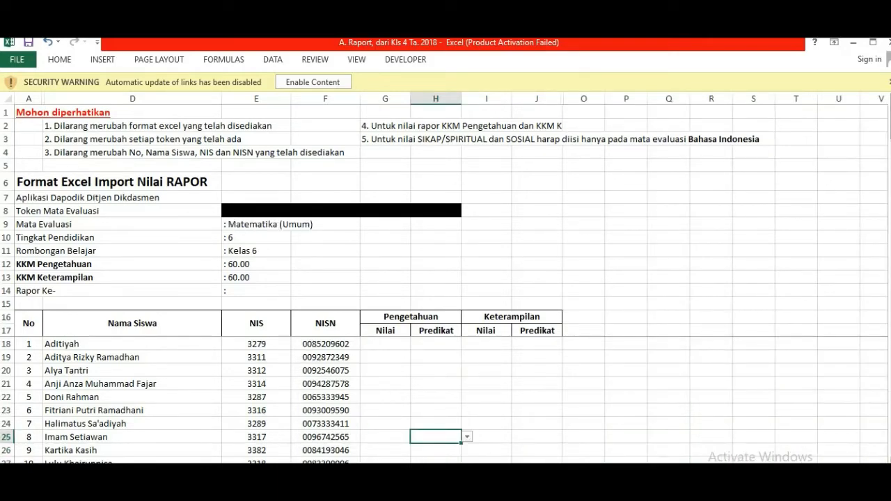
key("ctrl+Page_Up")
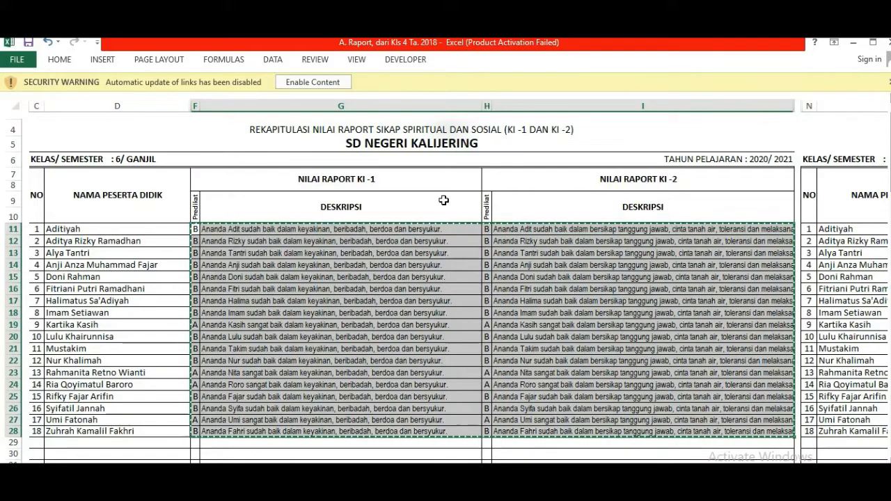
left_click(451, 131)
key("Right")
key("Right")
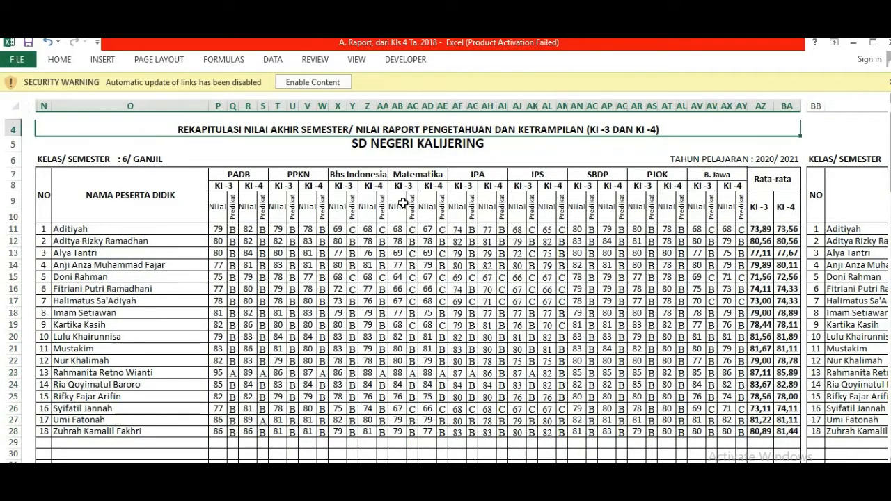
left_click_drag(401, 232, 442, 431)
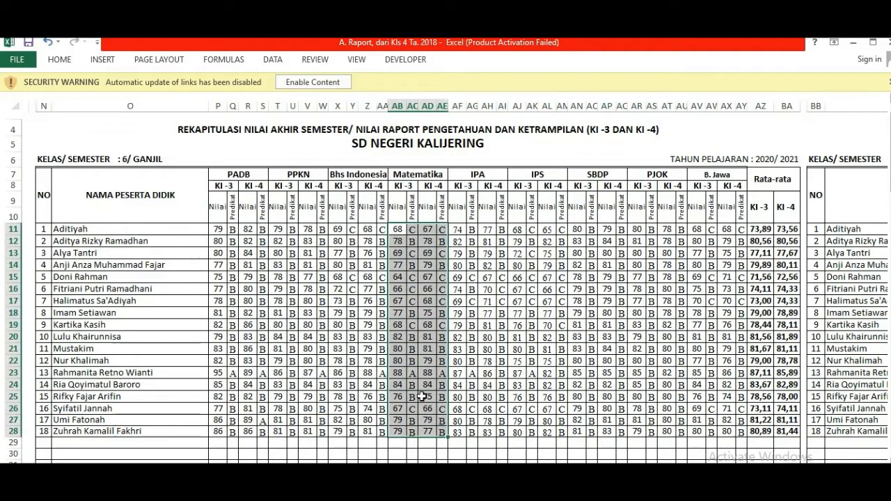
right_click(424, 399)
left_click(486, 169)
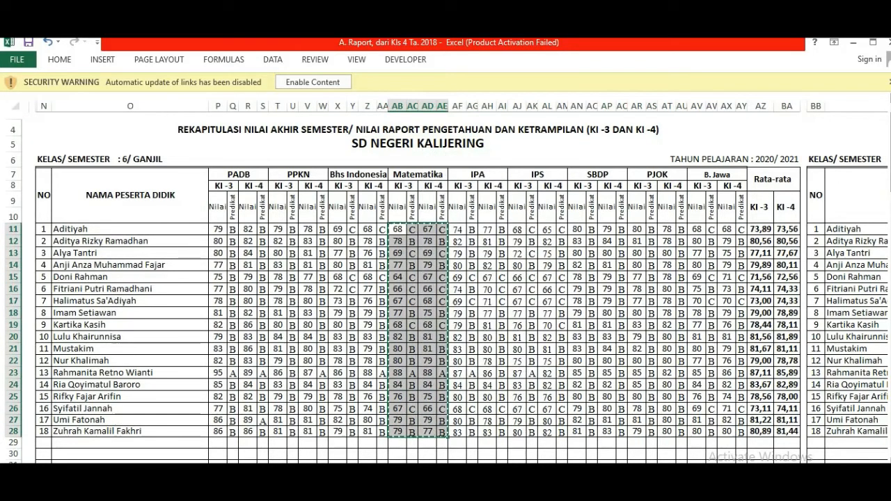
Paste the copied grades as values into the Matematika (Umum) import format, starting at cell G18
left_click(503, 472)
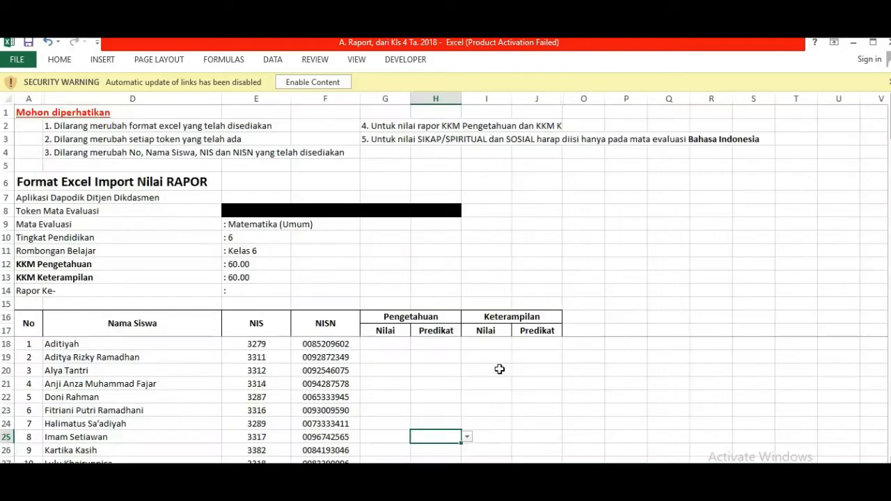
left_click(390, 345)
right_click(391, 344)
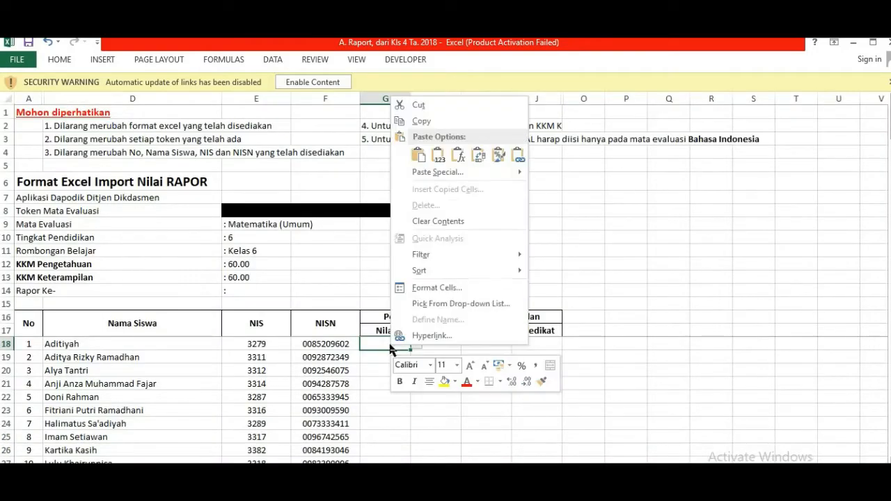
left_click(439, 156)
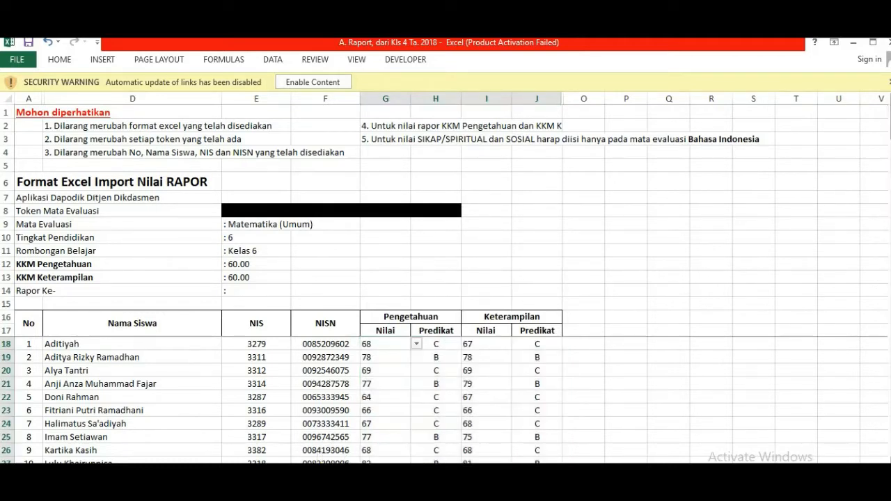
Copy the IPA KI-3 and KI-4 grades and predicates of all students (AF11:AI28) from the report recap sheet
key("ctrl+Page_Down")
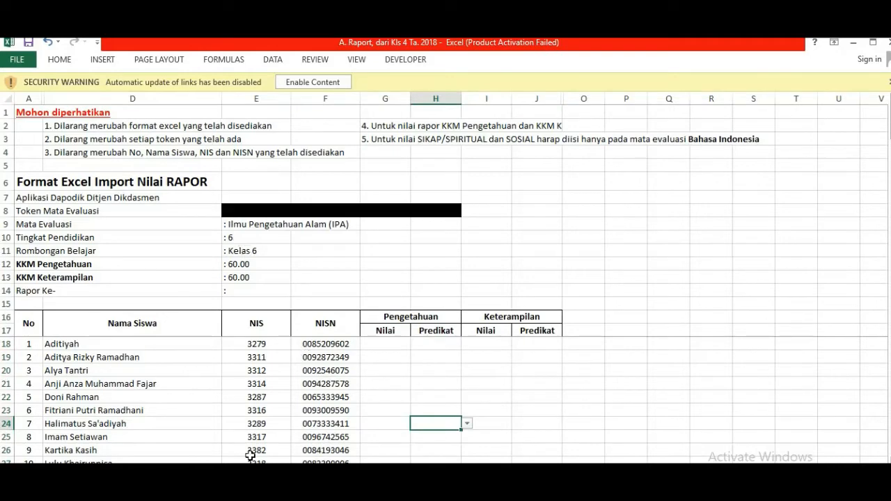
key("ctrl+Page_Up")
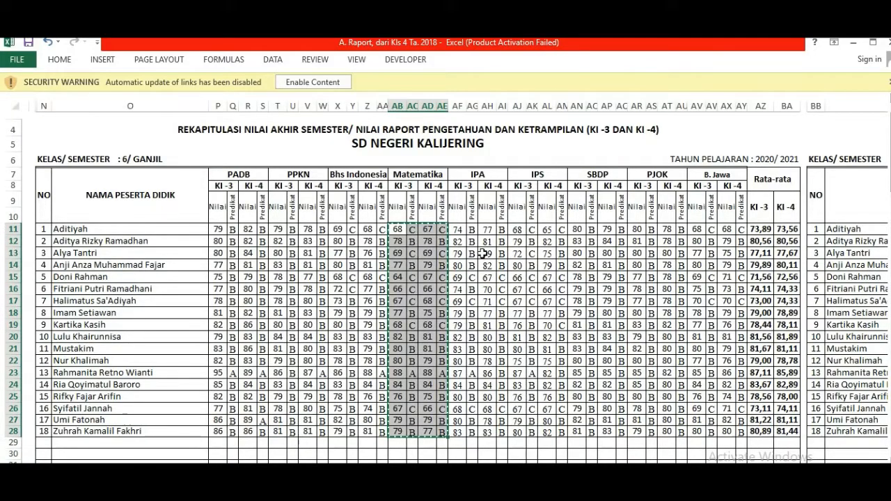
left_click_drag(456, 229, 518, 338)
left_click_drag(490, 392, 501, 431)
right_click(493, 418)
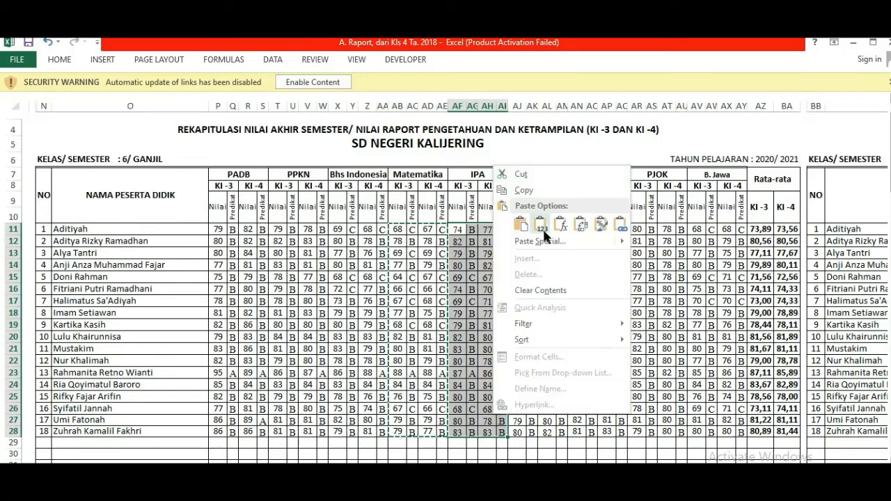
left_click(523, 190)
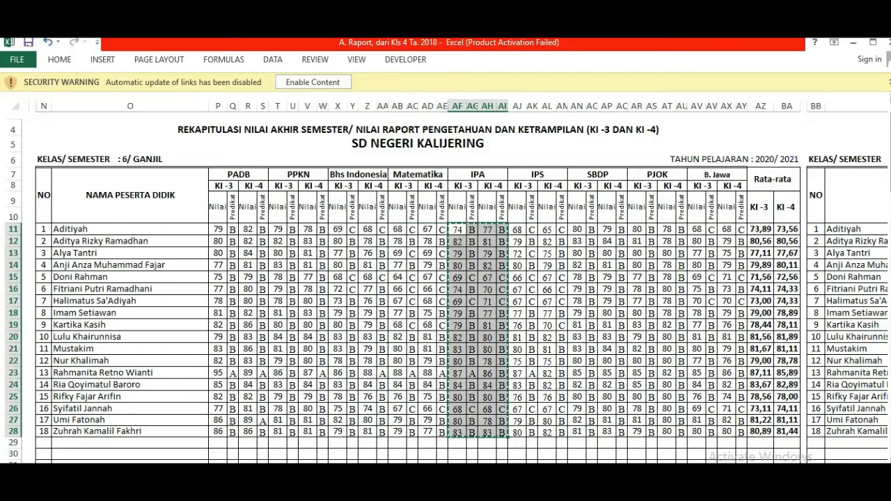
Paste the copied grades as values into the Ilmu Pengetahuan Alam (IPA) import format, starting at cell G18
key("ctrl+Page_Down")
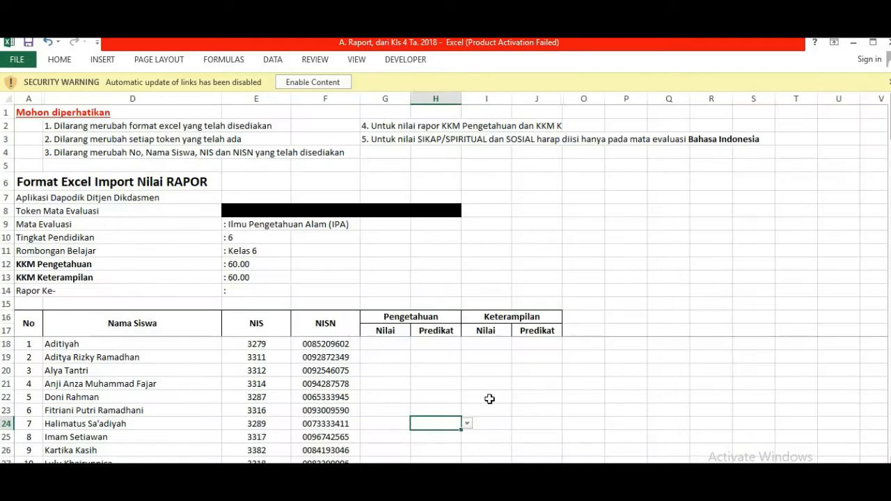
left_click(389, 346)
right_click(391, 346)
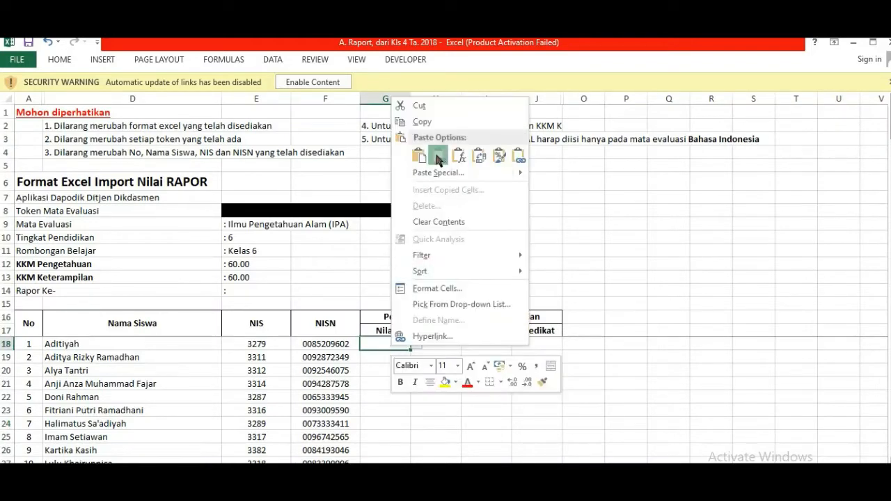
left_click(438, 156)
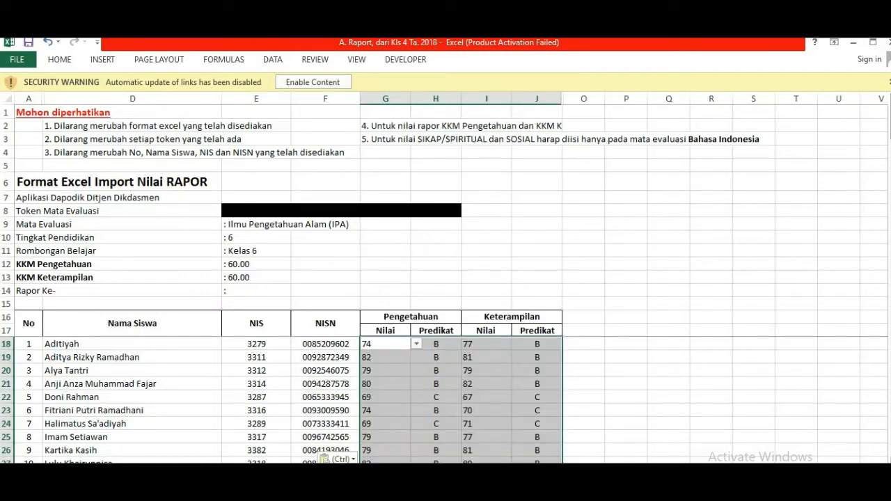
Copy the IPS KI-3 and KI-4 grades and predicates of all students (AJ11:AM28) from the report recap sheet
key("ctrl+Page_Down")
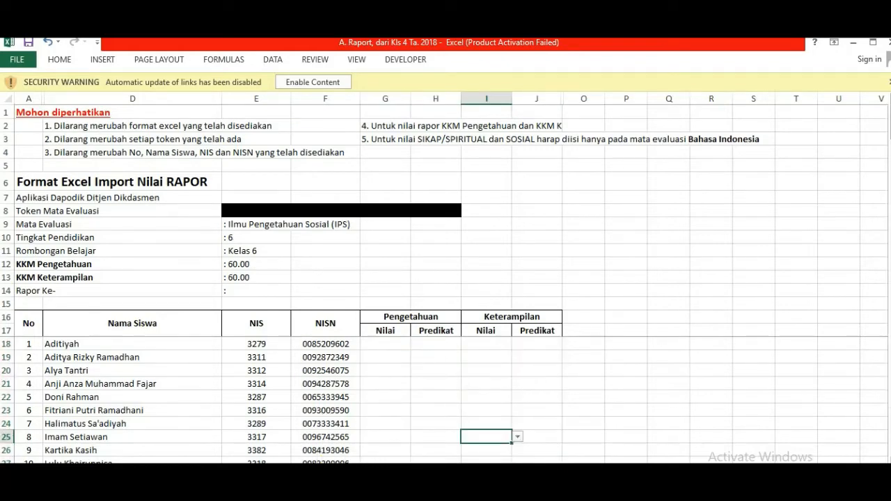
key("ctrl+Page_Up")
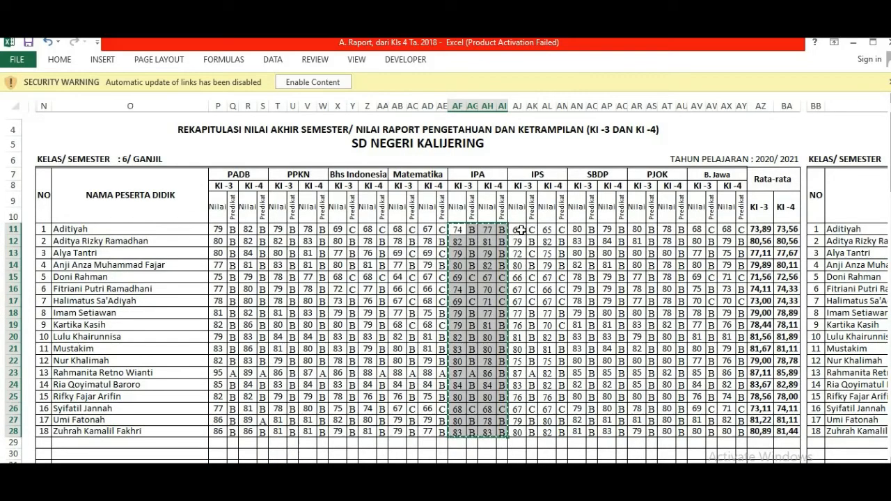
left_click_drag(518, 229, 533, 325)
left_click_drag(547, 398, 560, 431)
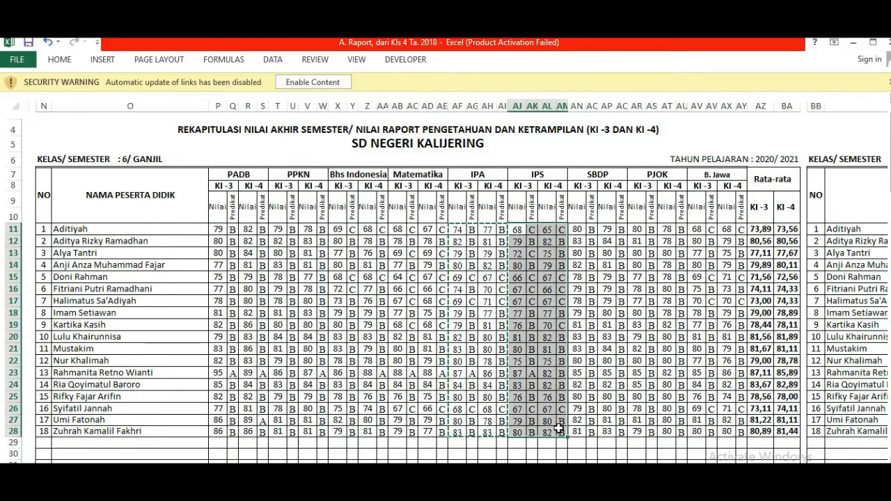
right_click(533, 385)
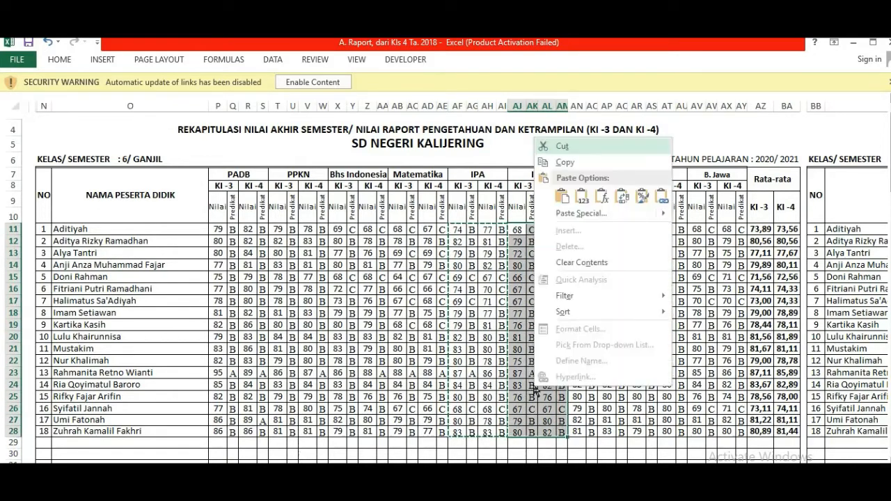
left_click(557, 160)
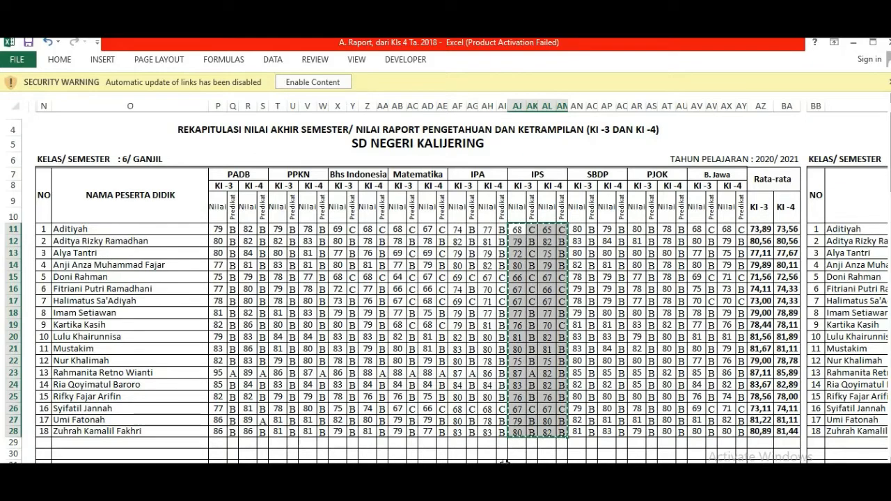
Paste the copied grades as values into the Ilmu Pengetahuan Sosial (IPS) import format, starting at cell G18
key("ctrl+Page_Down")
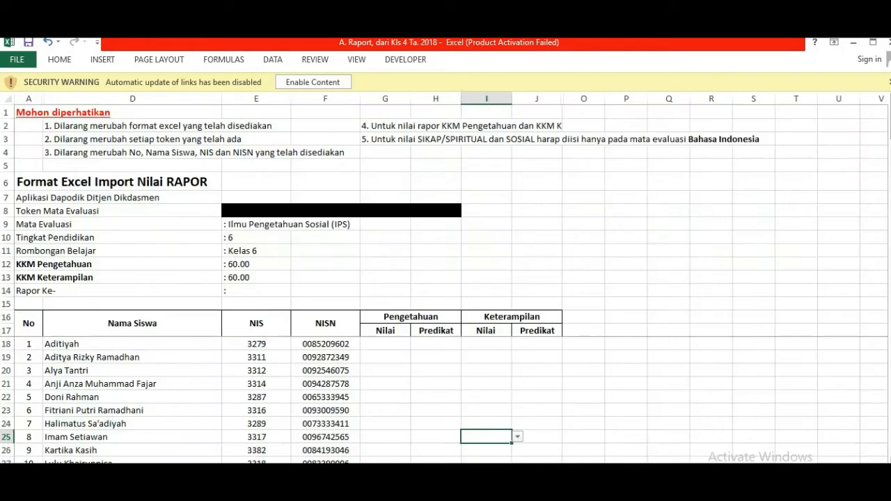
left_click(386, 347)
right_click(387, 348)
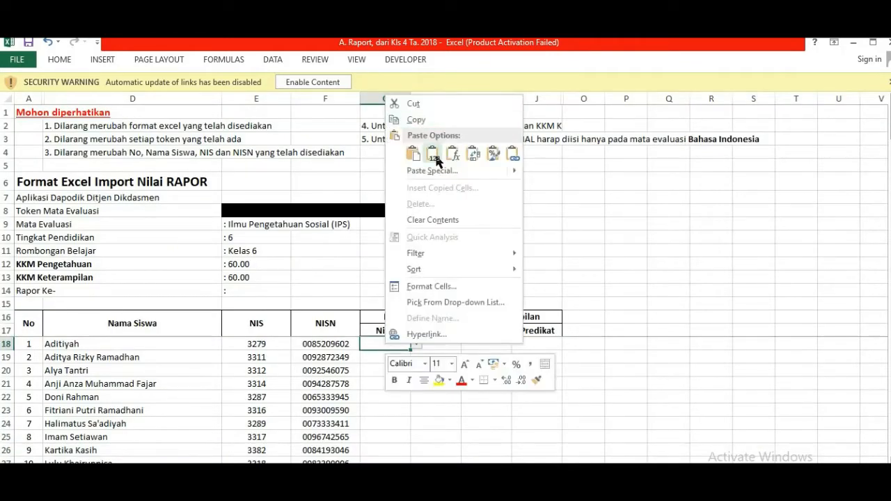
left_click(436, 157)
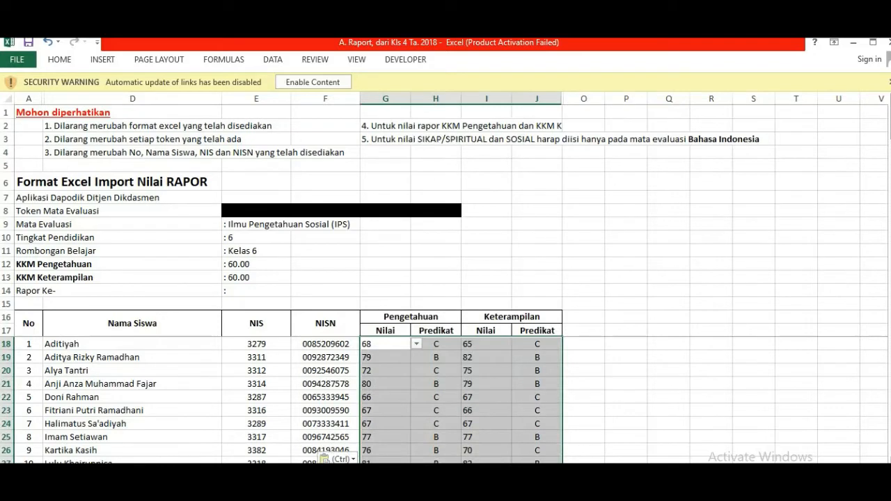
Copy the SBDP KI-3 and KI-4 grades and predicates of all students (AN11:AQ28) from the report recap sheet
key("ctrl+Page_Down")
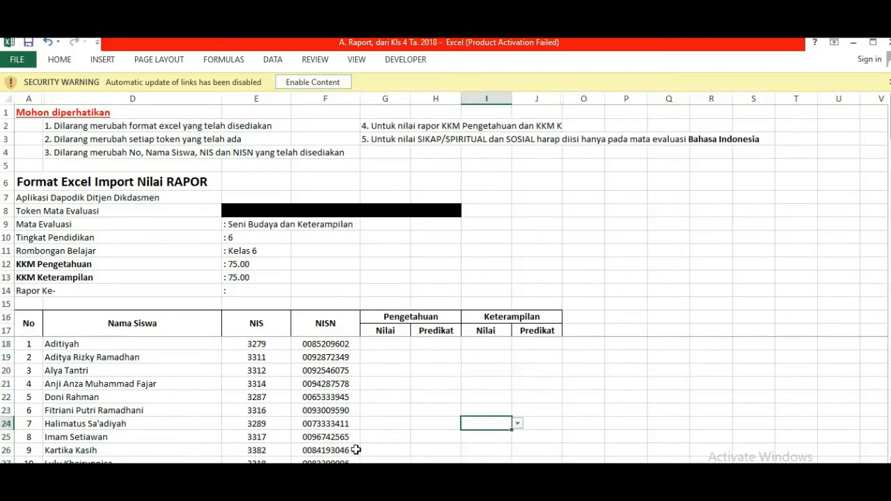
key("ctrl+Page_Up")
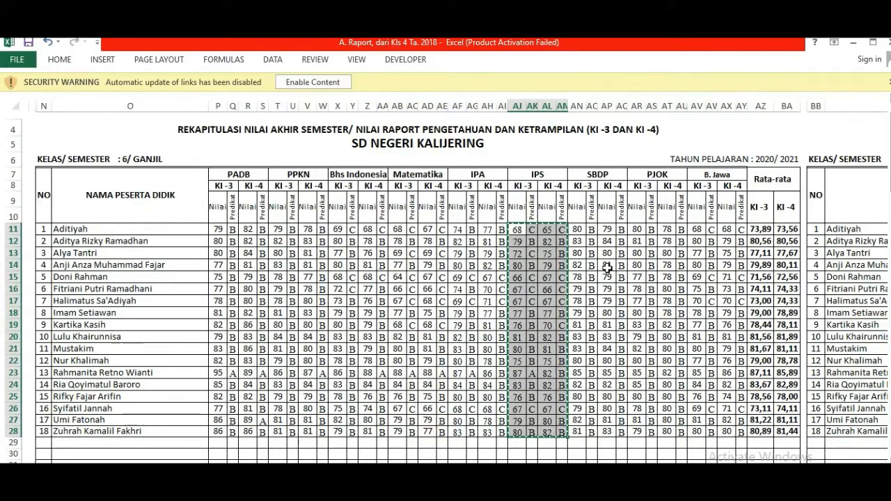
left_click_drag(580, 234, 619, 432)
right_click(603, 373)
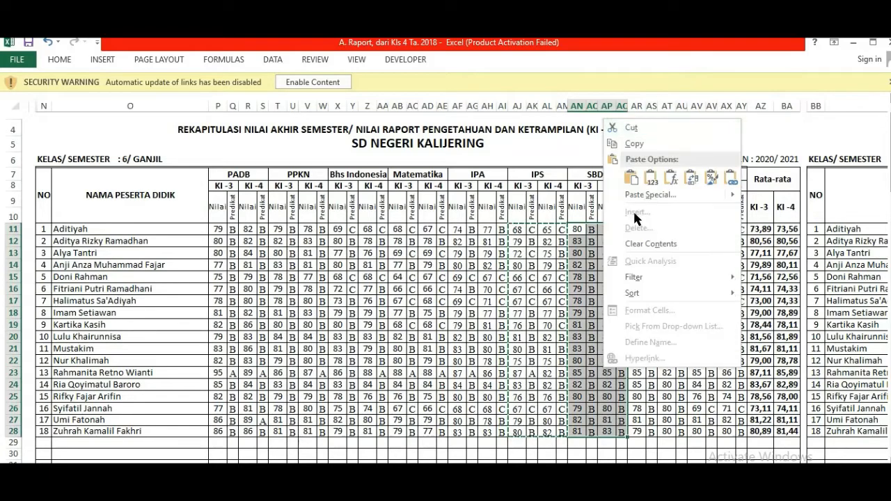
left_click(648, 146)
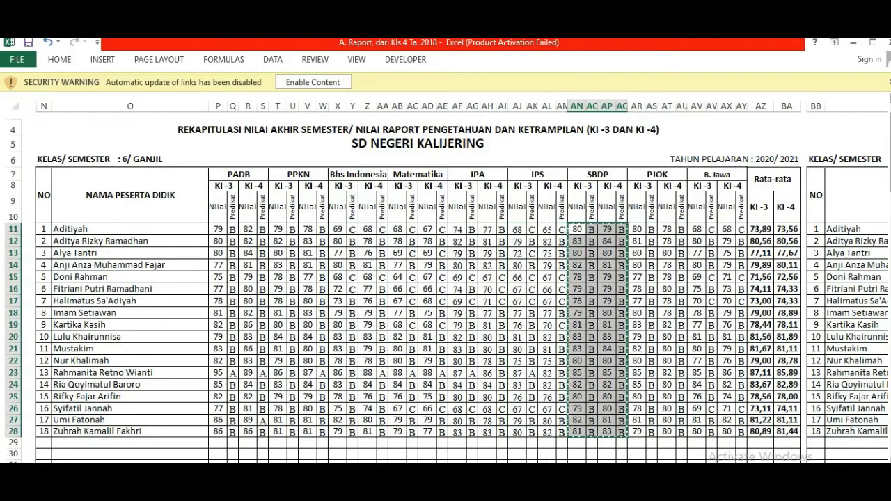
Paste the copied grades as values into the Seni Budaya dan Keterampilan import format, starting at cell G18
key("ctrl+Page_Down")
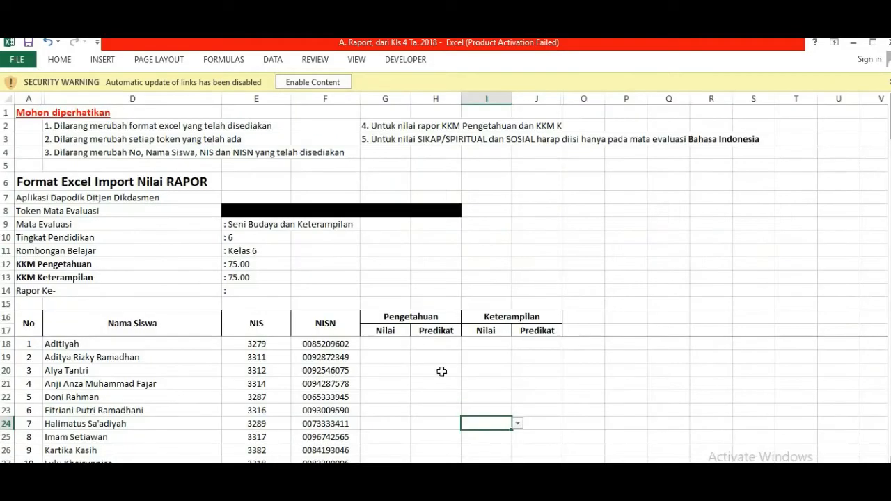
left_click(392, 347)
right_click(392, 348)
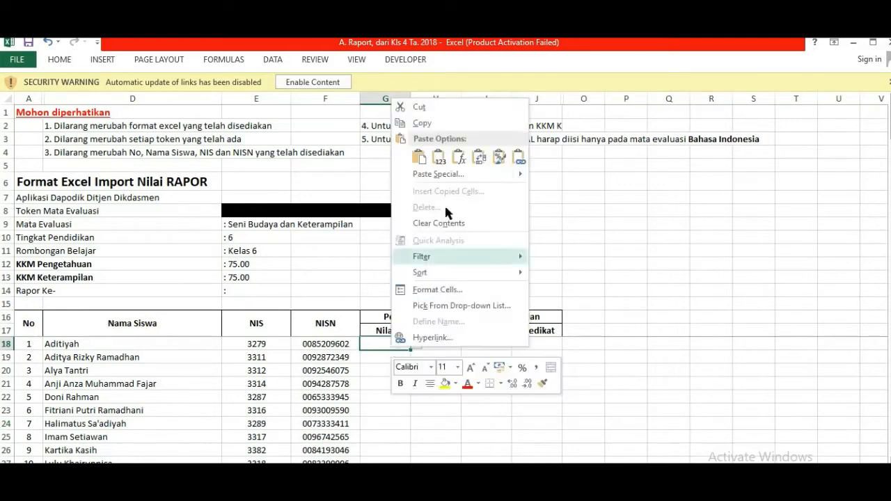
left_click(438, 159)
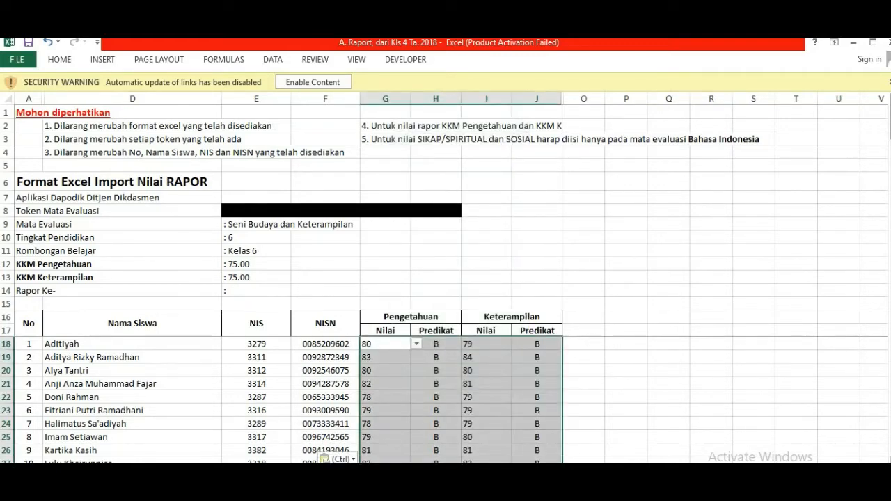
Copy the PJOK KI-3 and KI-4 grades and predicates of all students (AR11:AU28) from the report recap sheet
key("ctrl+Page_Down")
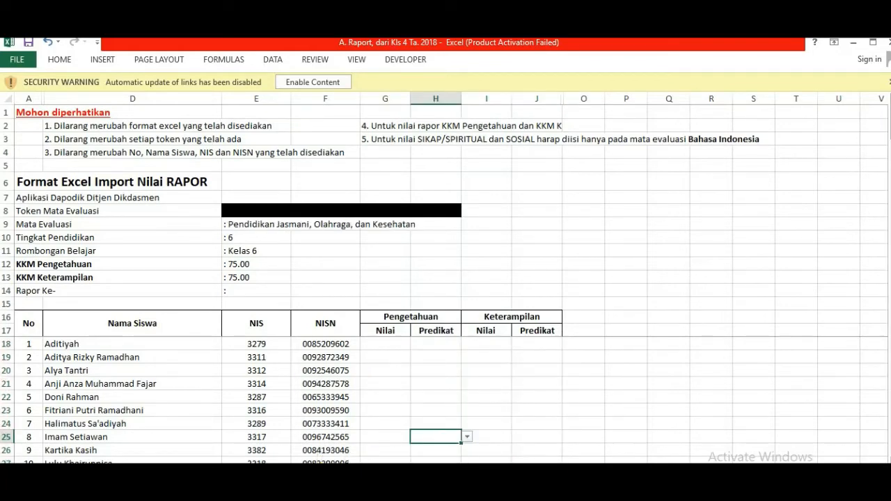
key("ctrl+Page_Up")
left_click_drag(636, 228, 678, 433)
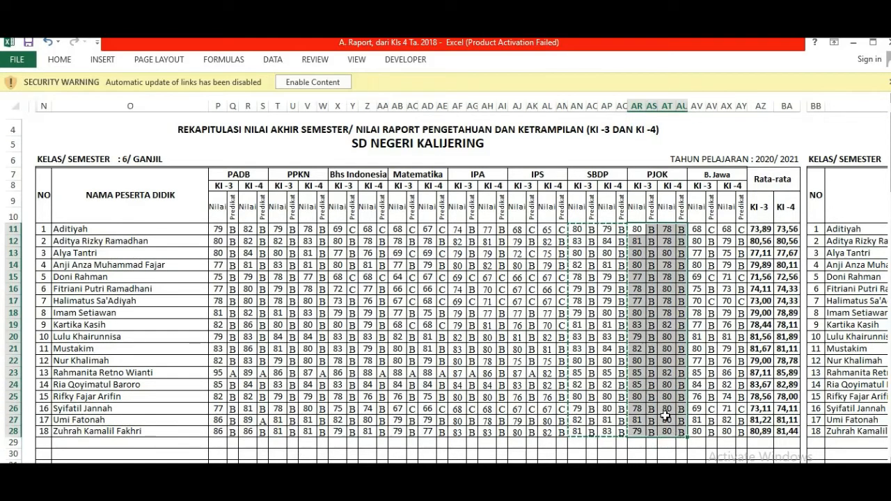
right_click(665, 416)
left_click(713, 197)
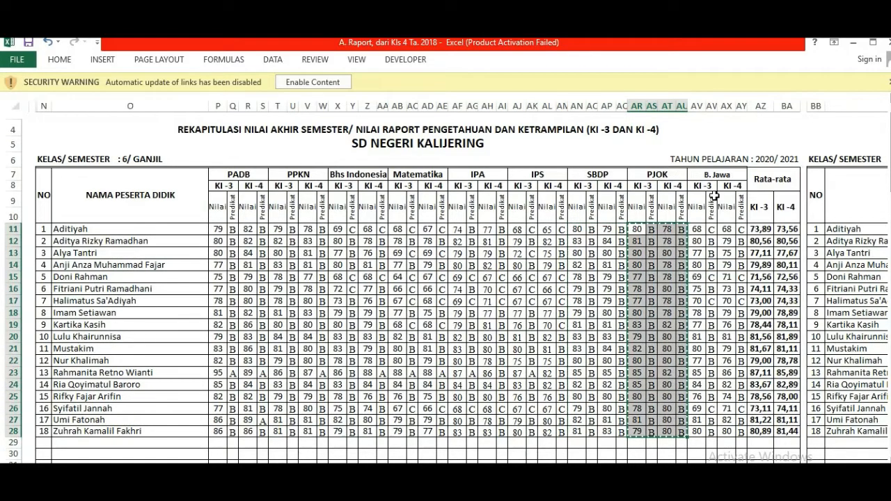
Paste the copied grades as values into the Pendidikan Jasmani, Olahraga, dan Kesehatan import format, starting at cell G18
key("ctrl+Page_Down")
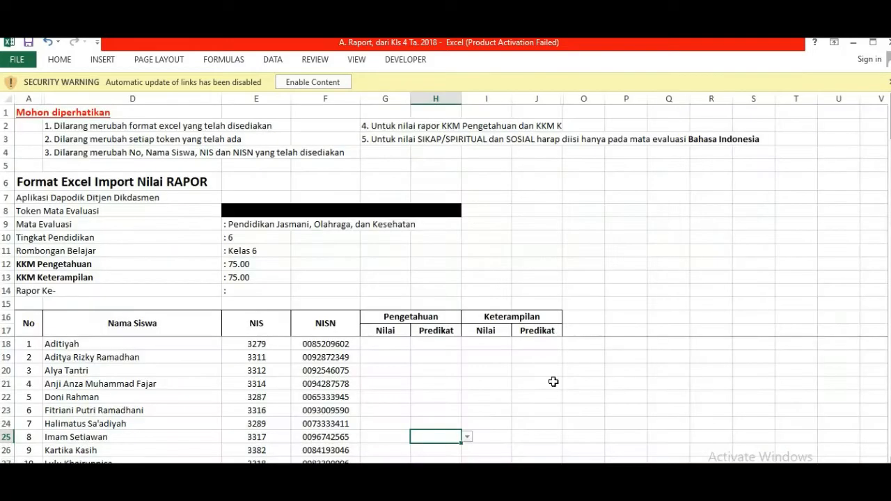
left_click(384, 343)
right_click(384, 343)
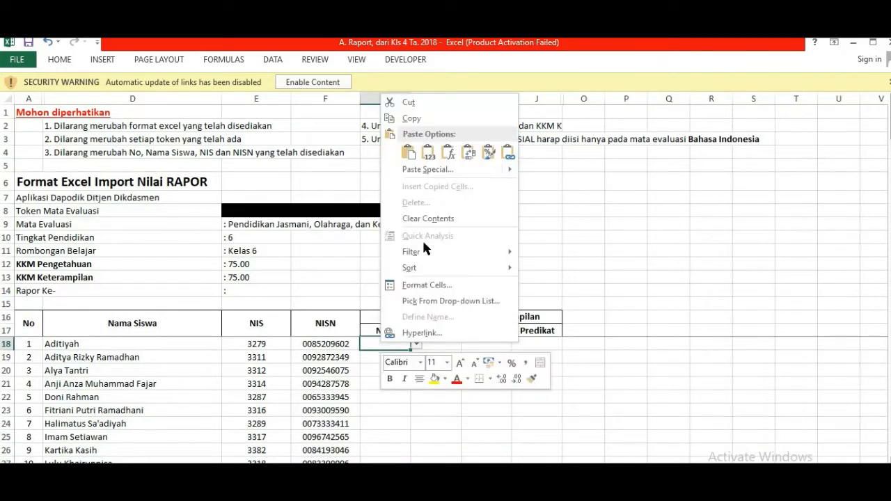
left_click(428, 152)
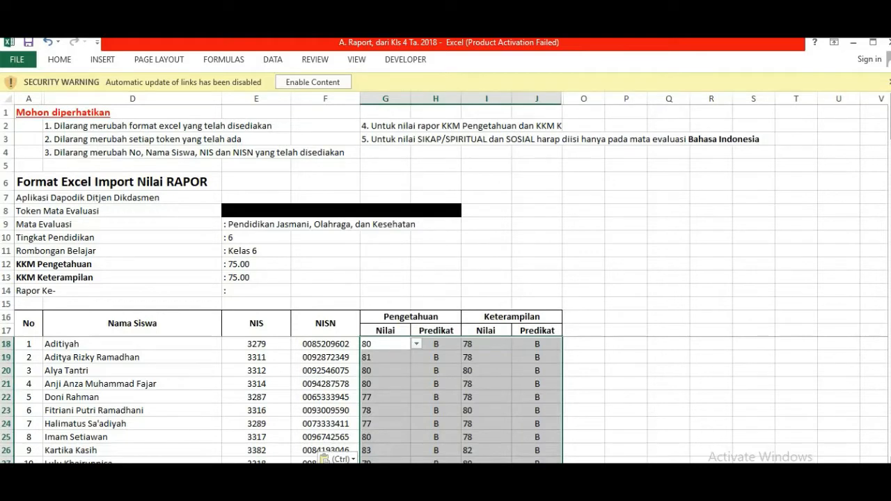
Copy the B. Jawa KI-3 and KI-4 grades and predicates of all students (AV11:AY28) from the report recap sheet
key("ctrl+Page_Down")
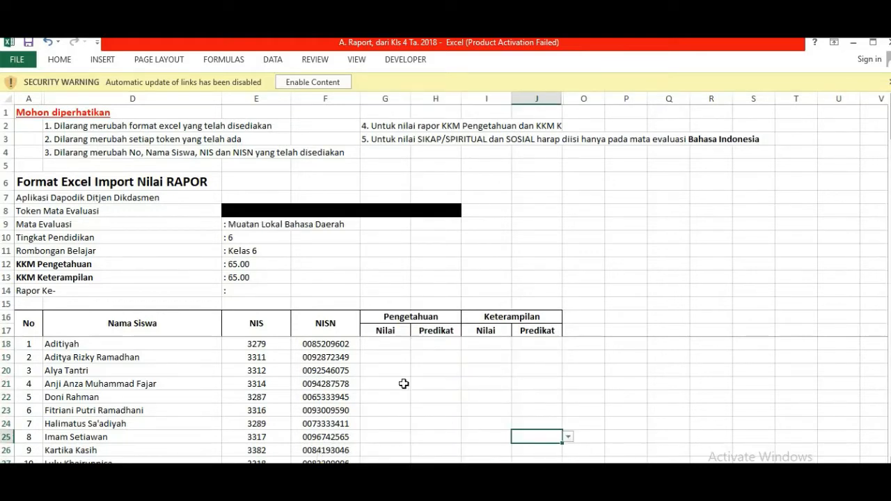
key("ctrl+Page_Up")
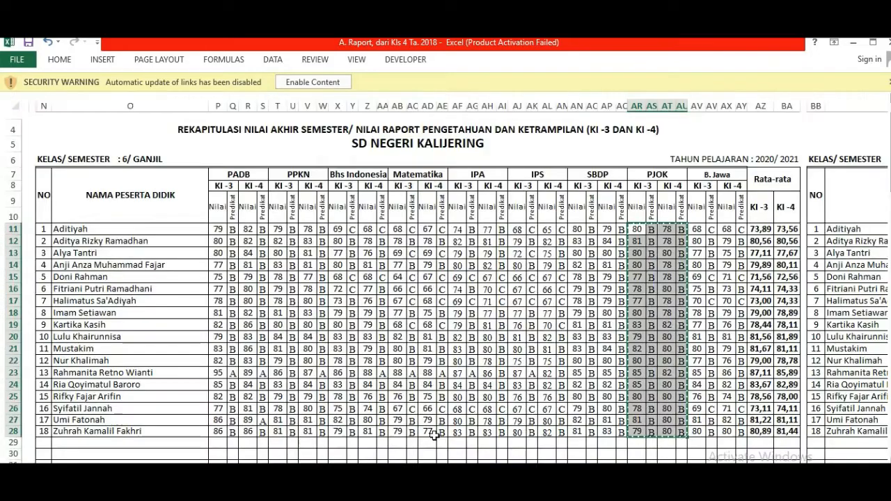
left_click_drag(698, 230, 739, 430)
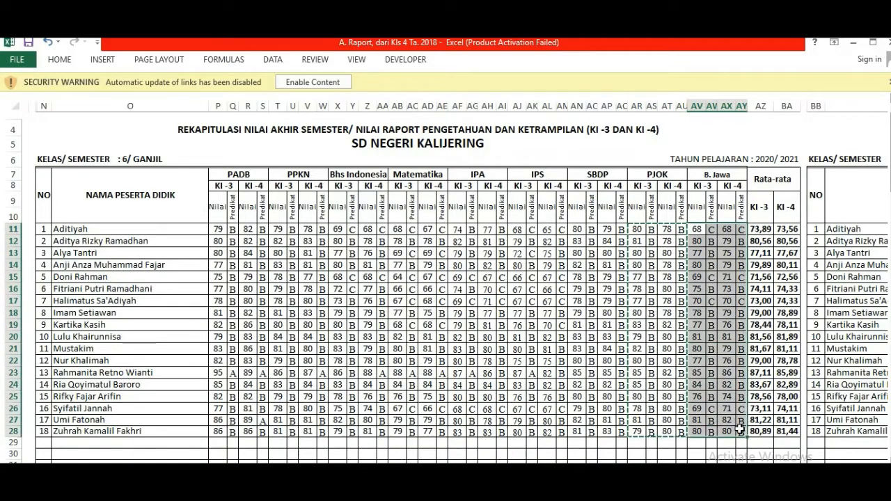
right_click(699, 339)
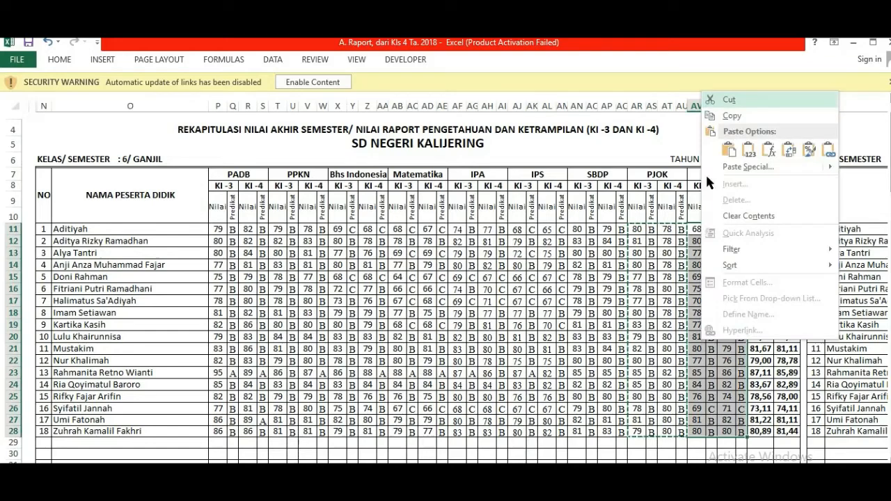
left_click(749, 113)
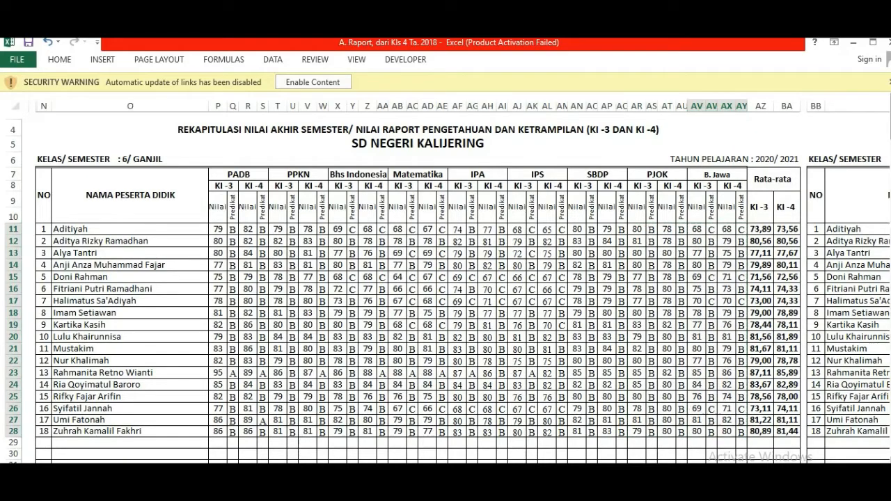
Paste the copied grades as values into the Muatan Lokal Bahasa Daerah import format, starting at cell G18, and save the workbook
left_click(674, 459)
left_click(385, 344)
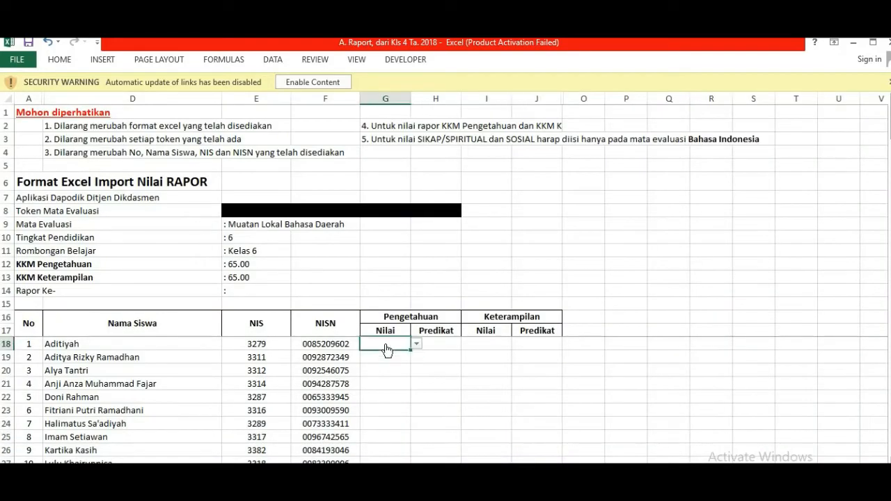
right_click(387, 348)
left_click(432, 155)
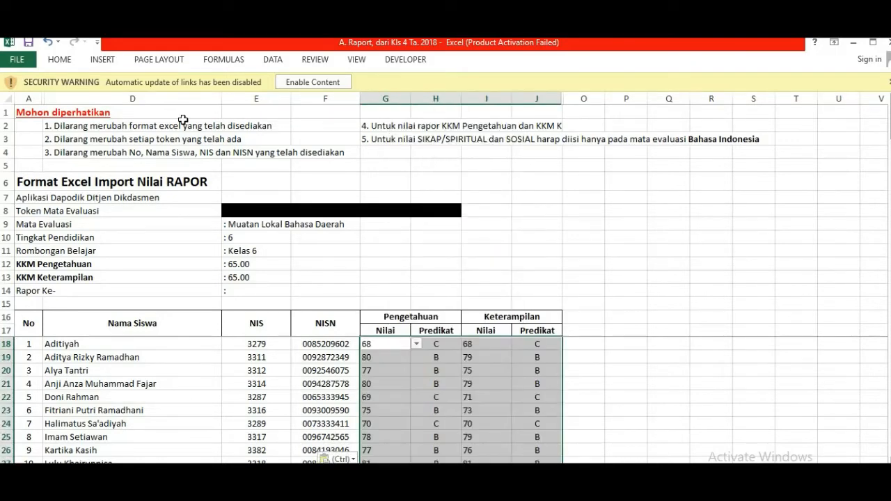
left_click(30, 45)
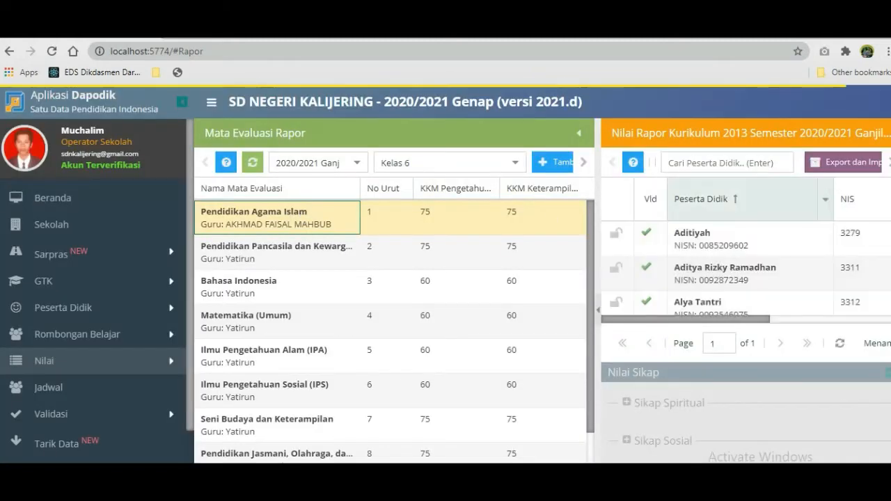
In the Dapodik web app, import the Kelas 6 Pendidikan Agama Islam report grades from the subject's Excel format file in Downloads
left_click(832, 160)
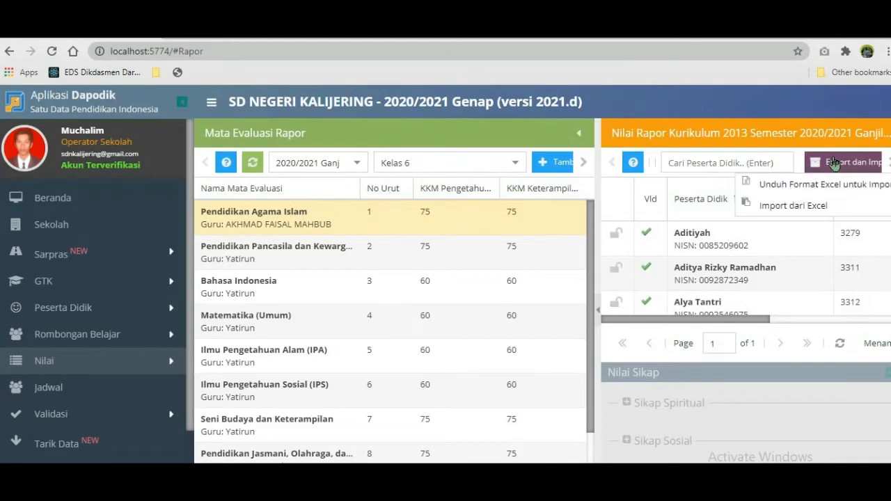
left_click(792, 206)
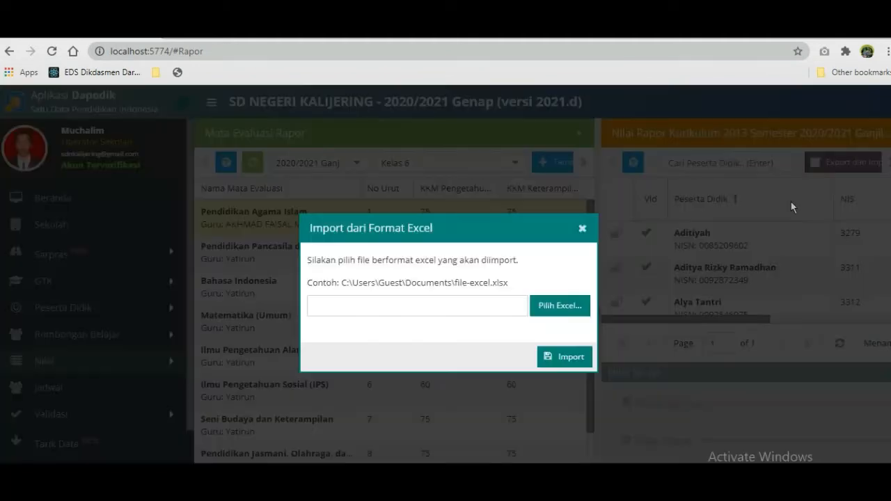
left_click(567, 310)
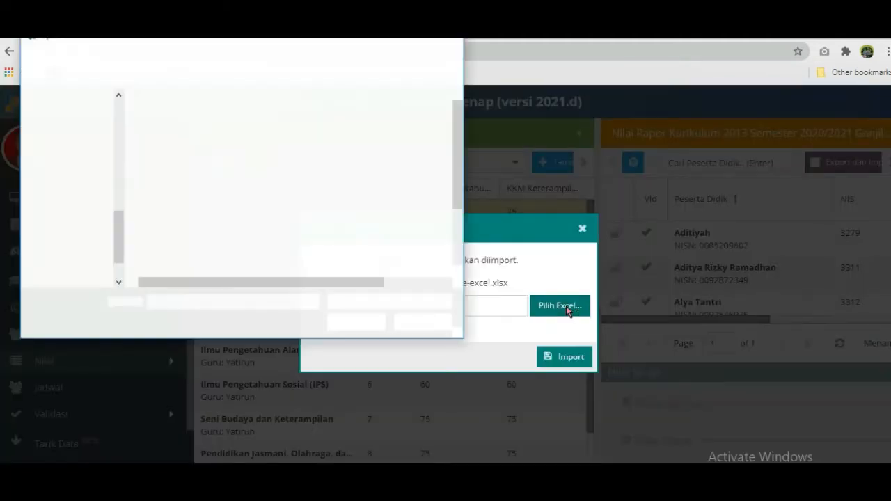
scroll(458, 254, "down", 2)
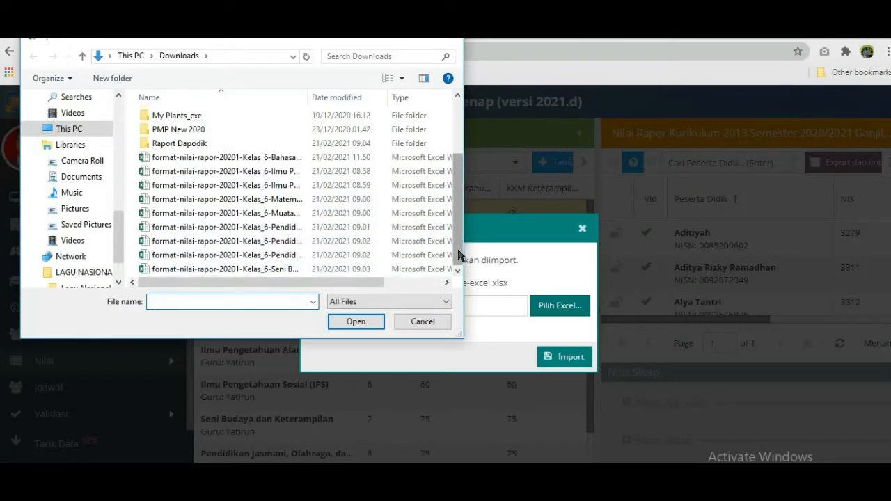
double_click(277, 230)
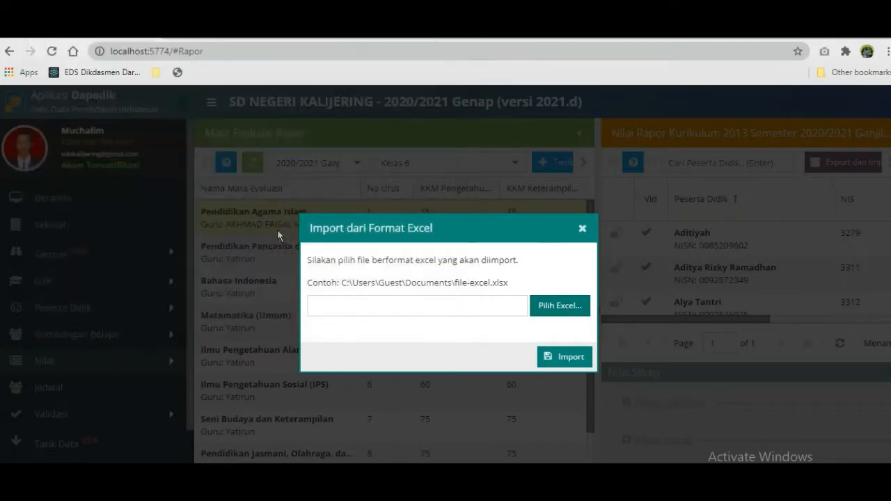
left_click(555, 358)
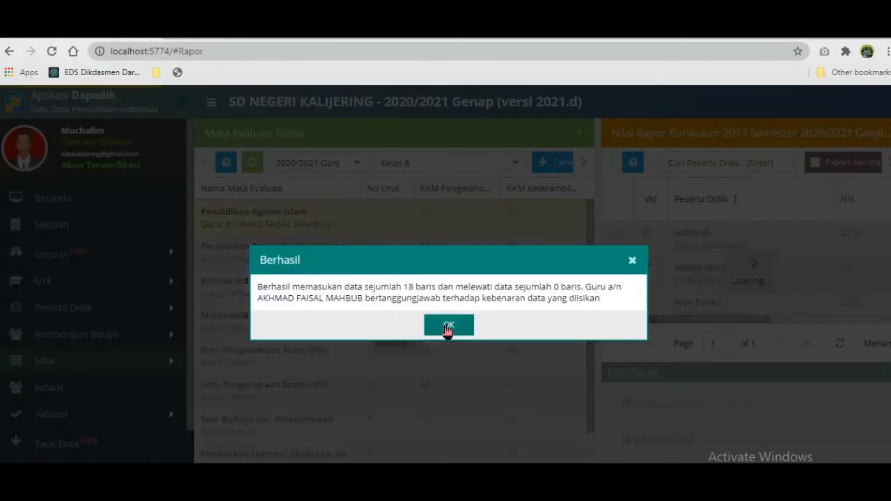
left_click(448, 325)
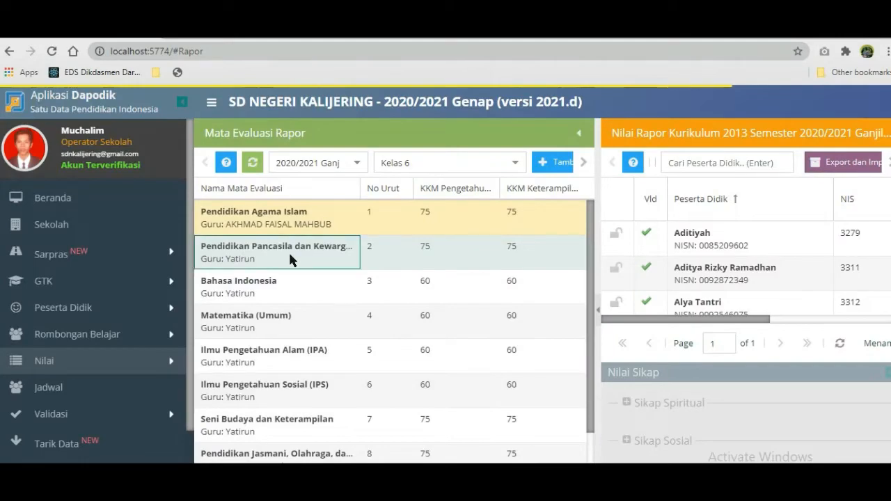
Import the Kelas 6 Pendidikan Pancasila dan Kewarganegaraan report grades from the subject's Excel format file in Downloads
left_click(289, 252)
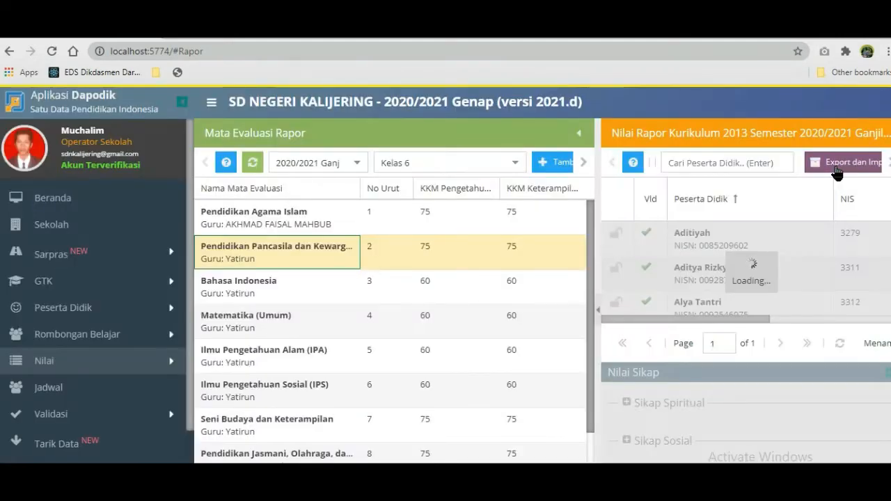
left_click(836, 167)
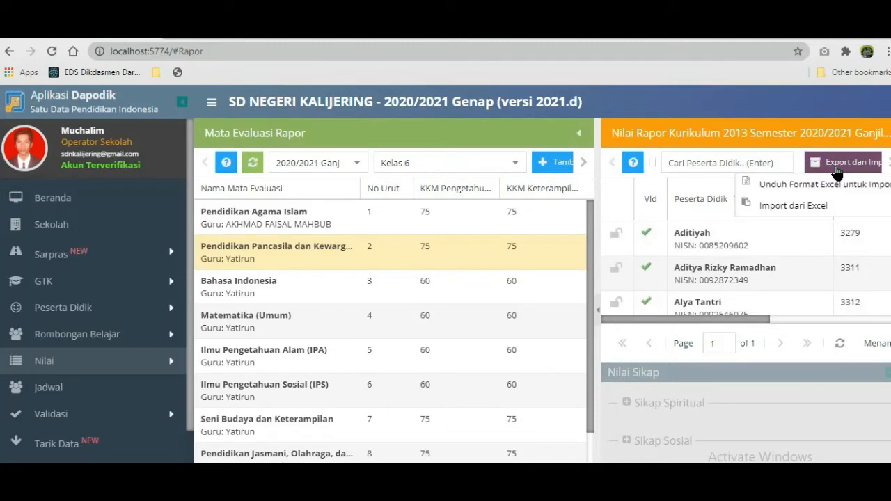
left_click(787, 209)
left_click(549, 314)
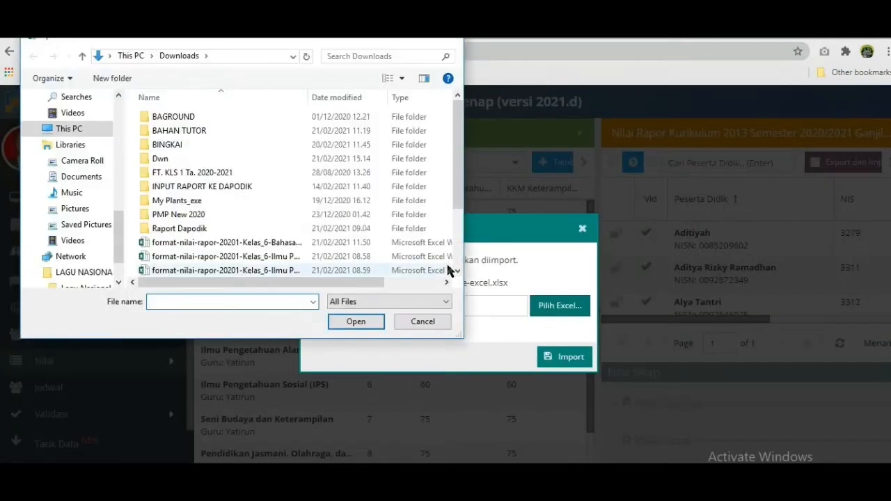
scroll(456, 249, "down", 2)
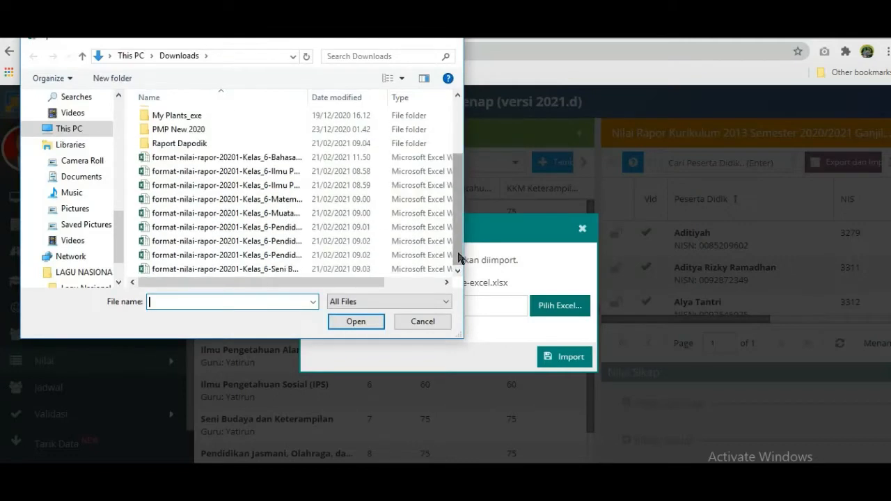
double_click(273, 256)
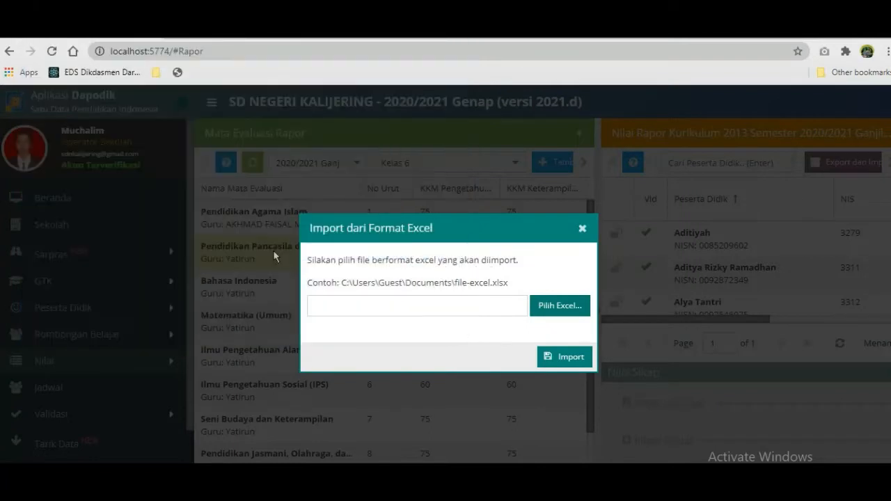
left_click(570, 365)
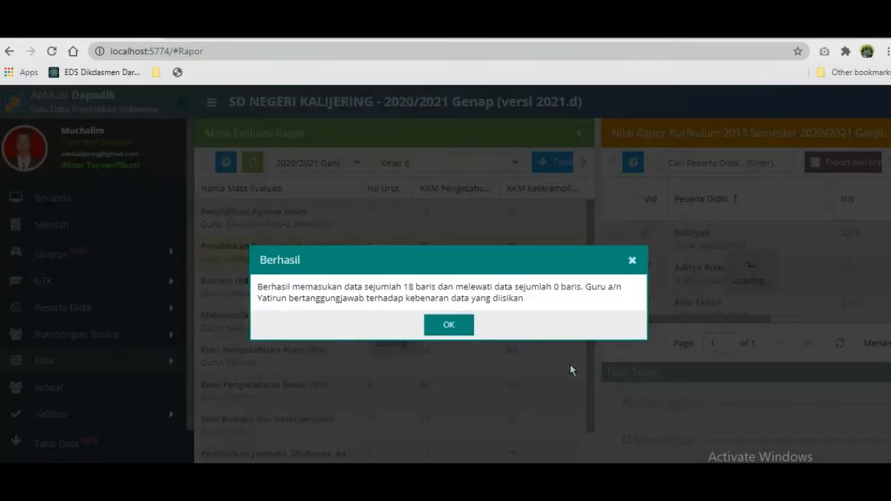
left_click(450, 327)
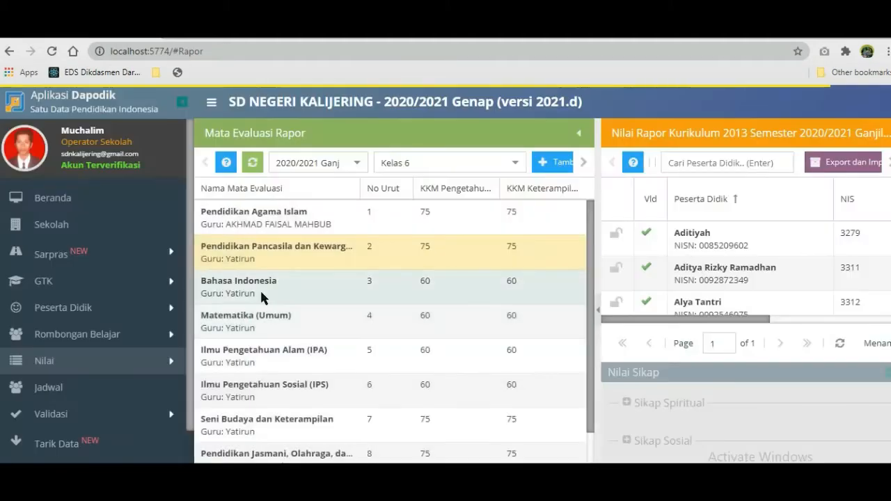
Import the Kelas 6 Bahasa Indonesia report grades from the subject's Excel format file in Downloads
left_click(259, 288)
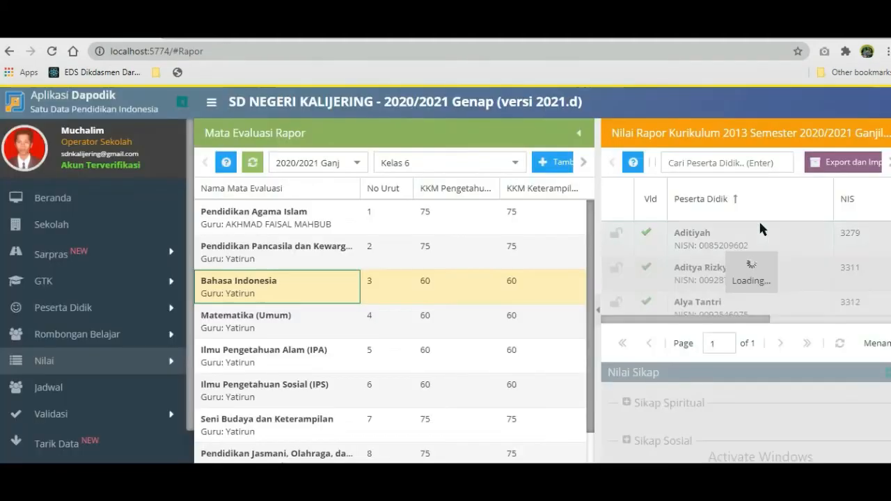
left_click(861, 165)
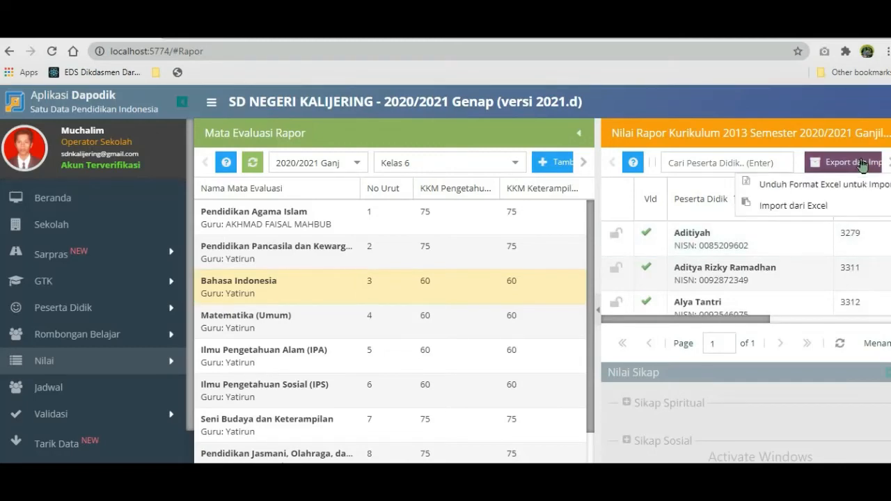
left_click(784, 207)
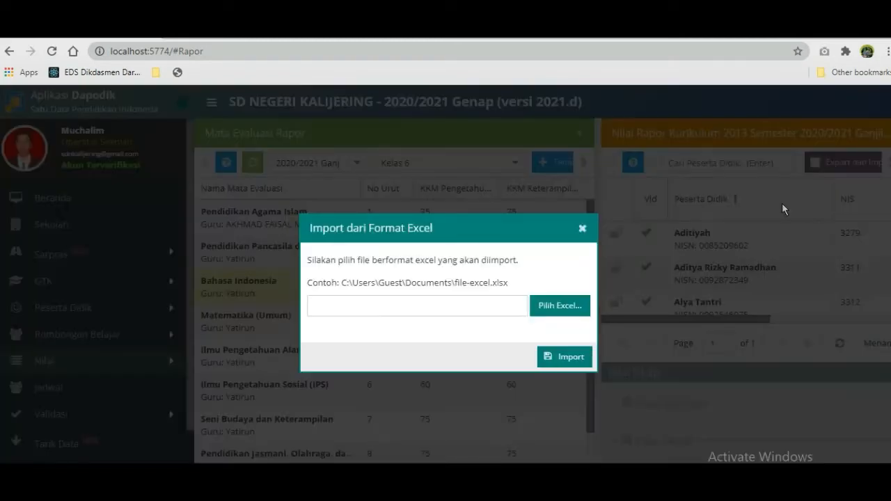
left_click(575, 309)
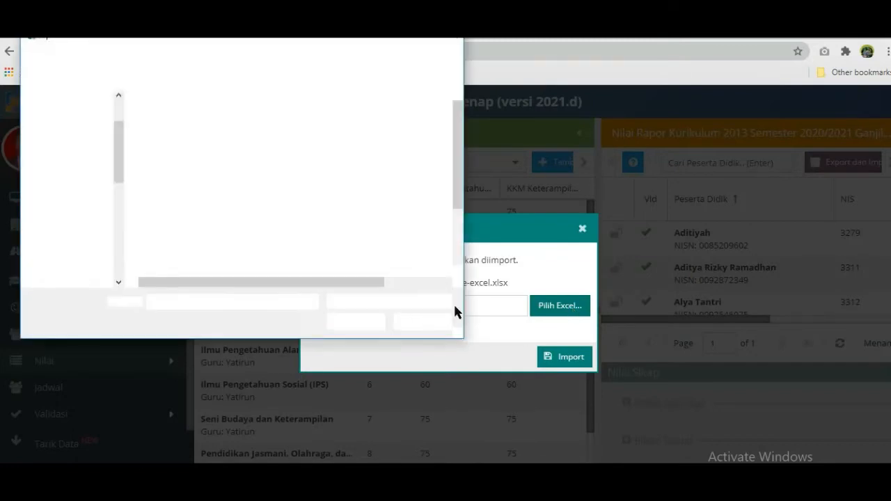
double_click(282, 244)
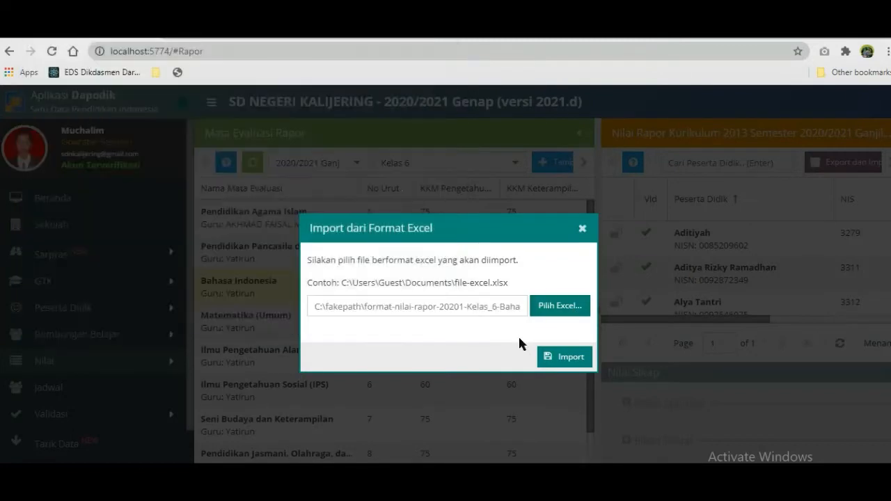
left_click(553, 359)
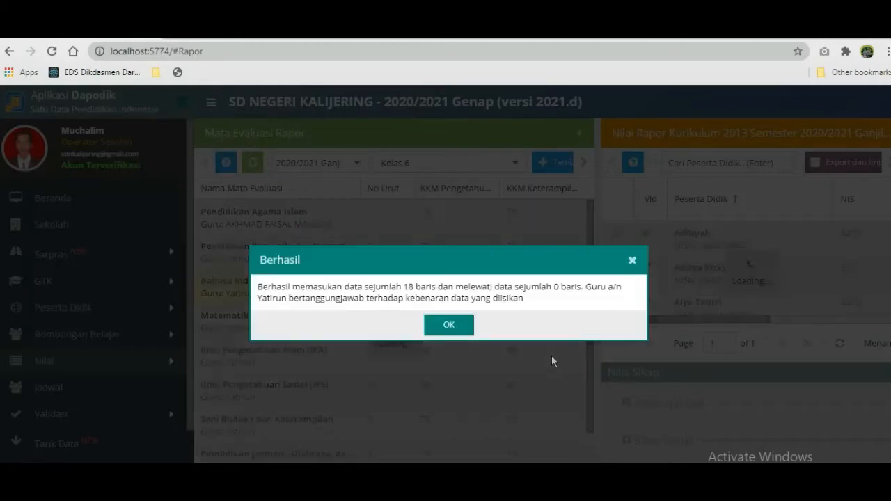
left_click(448, 325)
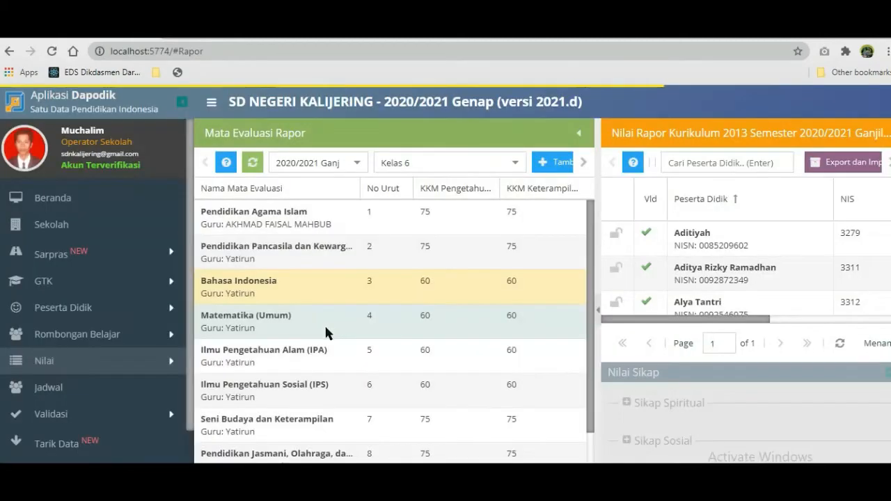
Import the Kelas 6 Matematika (Umum) report grades from the subject's Excel format file in Downloads
left_click(276, 323)
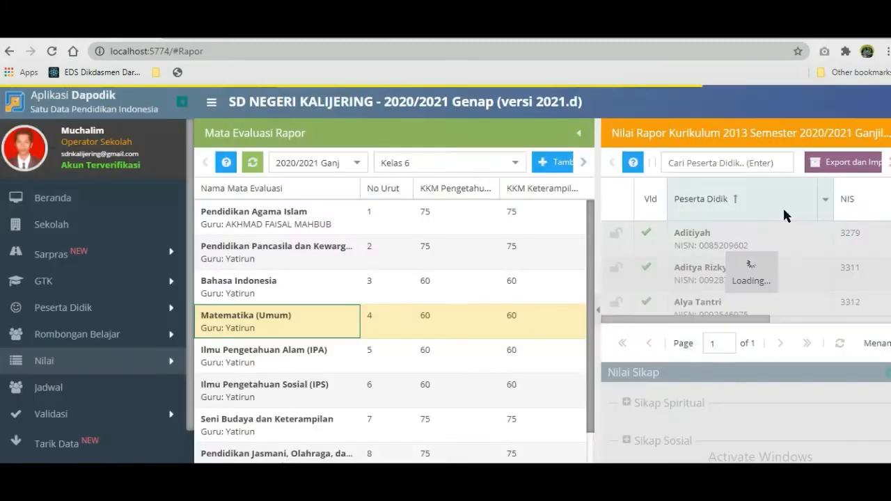
left_click(863, 161)
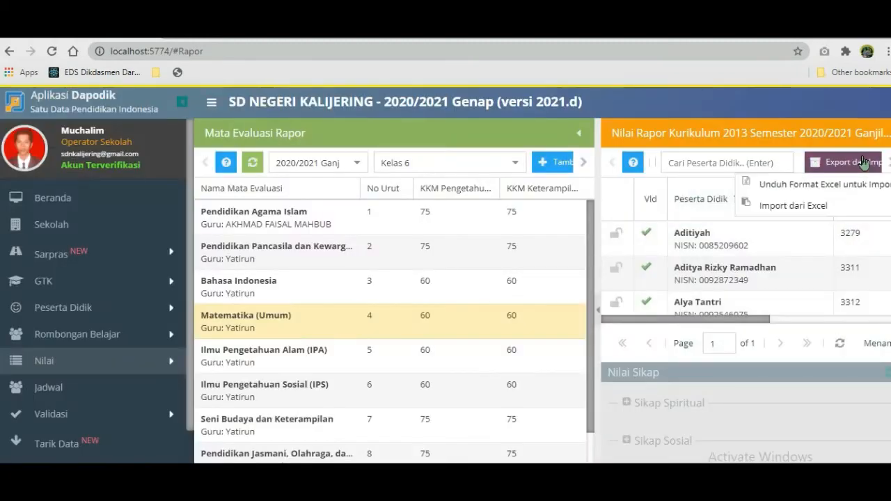
left_click(768, 211)
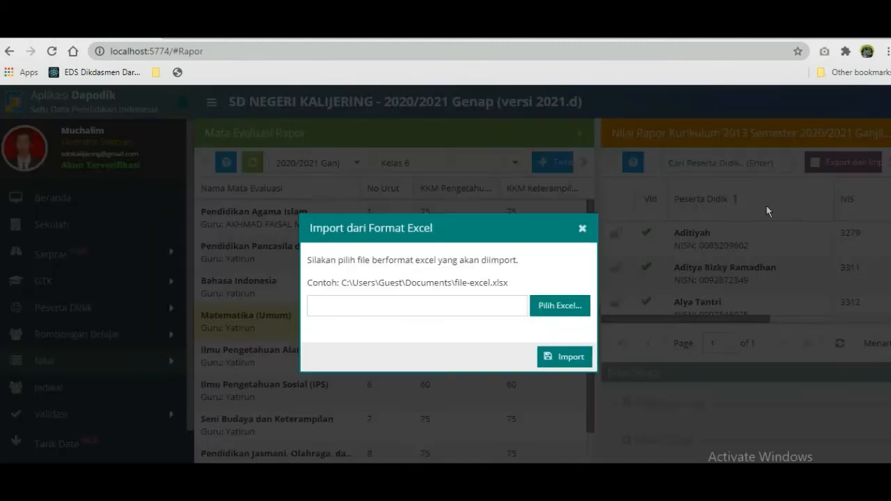
left_click(558, 307)
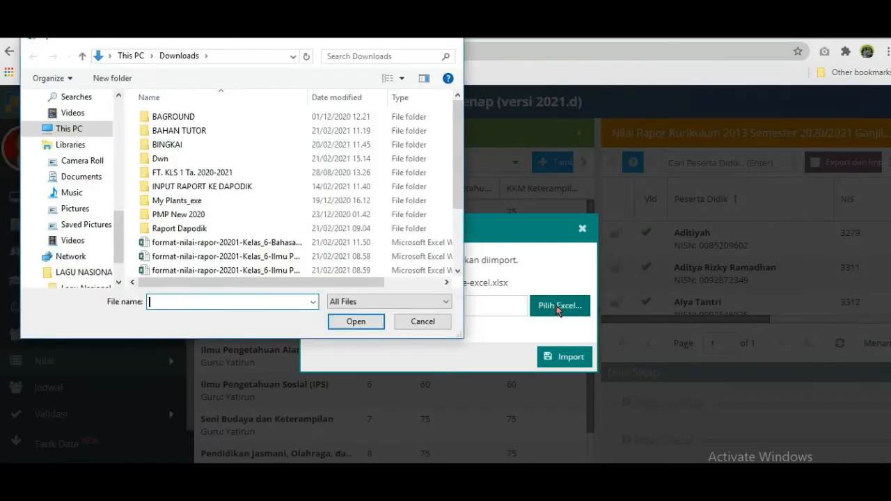
scroll(459, 250, "down", 2)
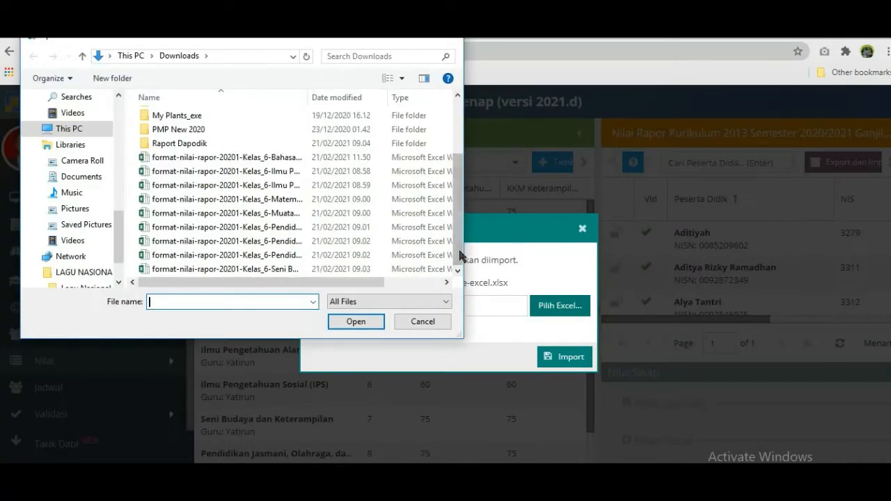
left_click(295, 203)
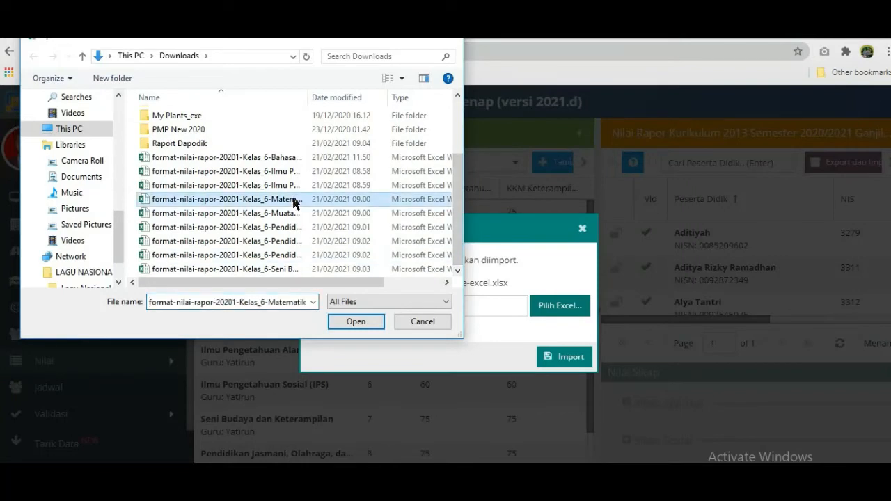
left_click(355, 321)
left_click(563, 360)
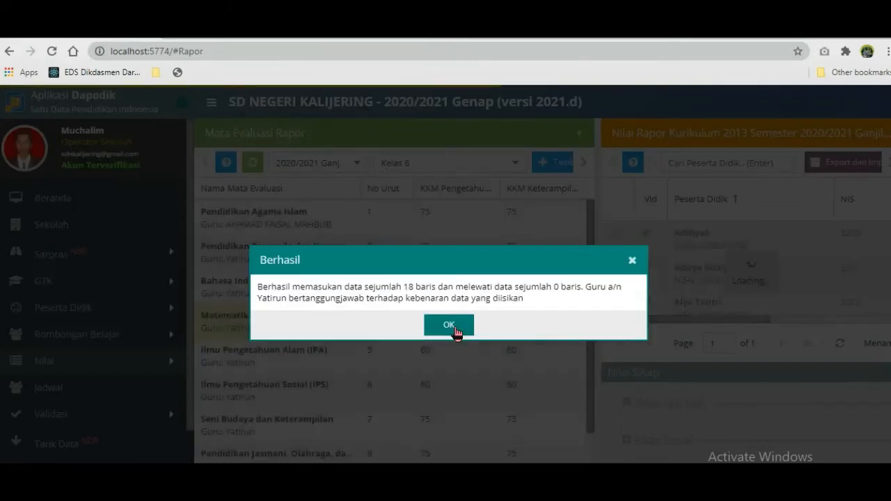
left_click(453, 325)
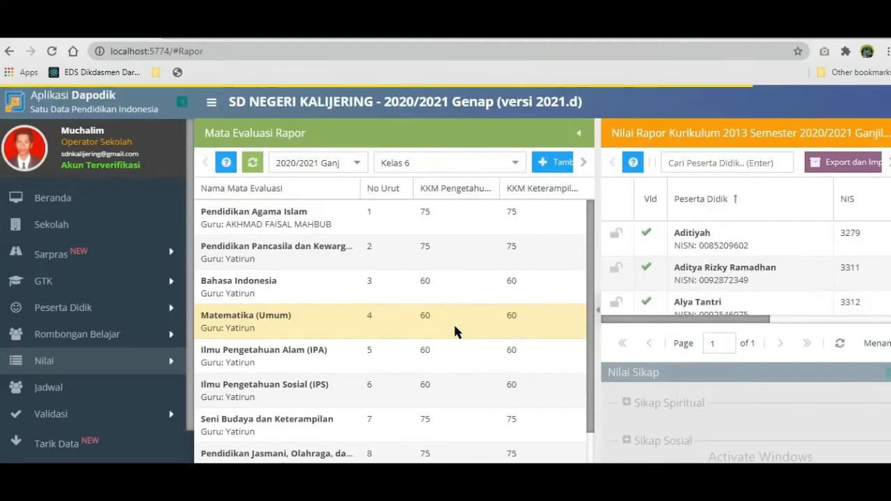
Import the Kelas 6 Ilmu Pengetahuan Alam (IPA) report grades from the subject's Excel format file in Downloads
left_click(282, 357)
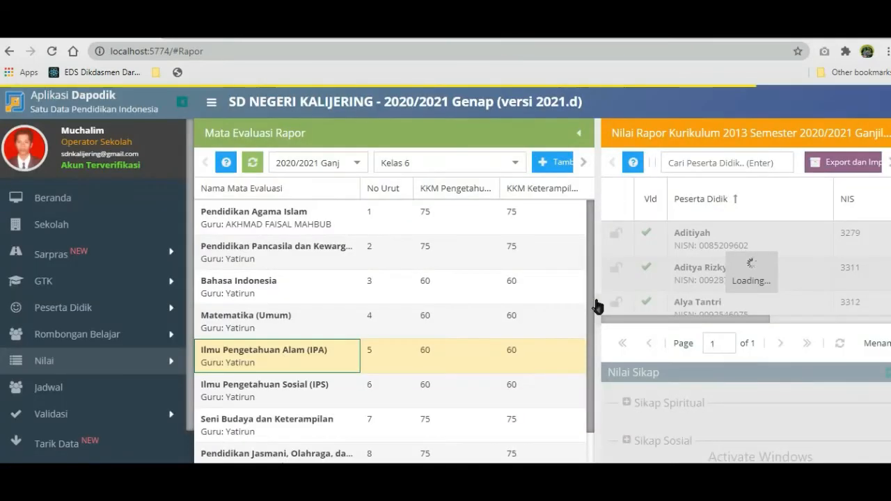
left_click(852, 167)
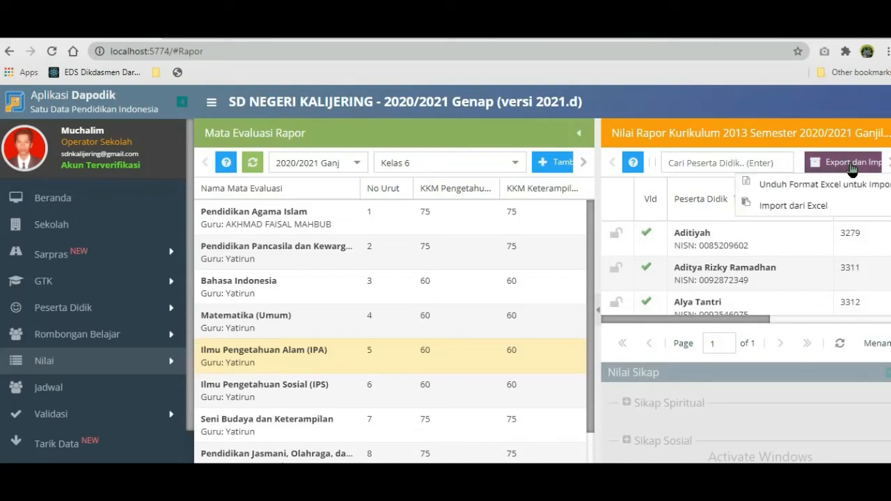
left_click(778, 209)
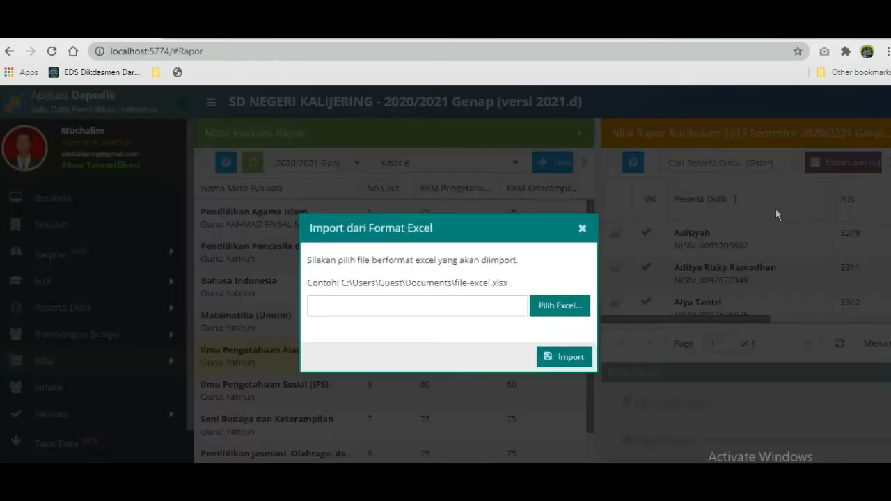
left_click(574, 304)
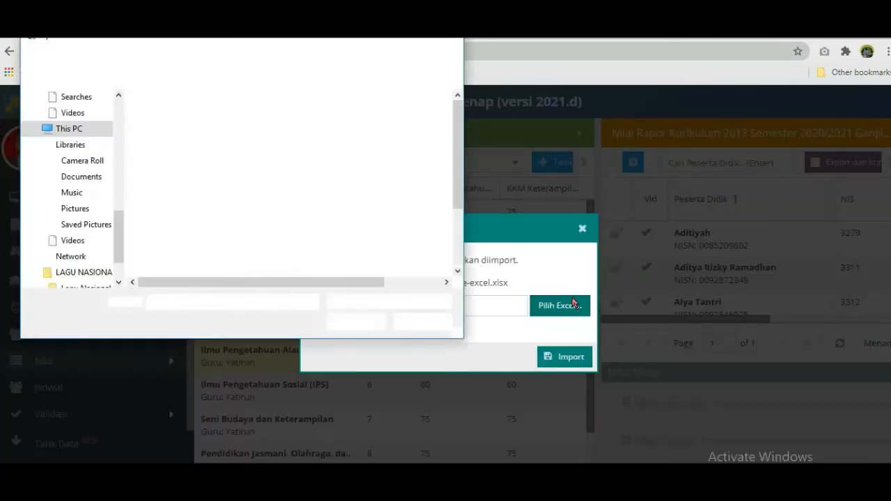
double_click(285, 256)
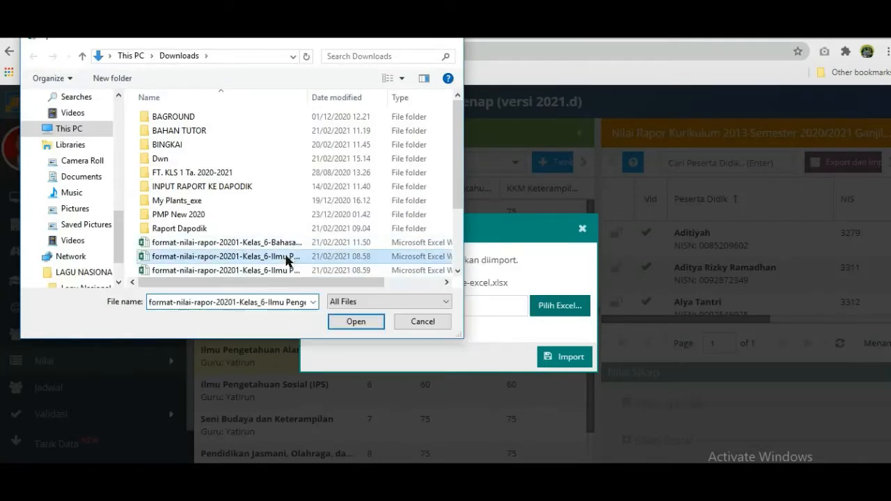
left_click(564, 359)
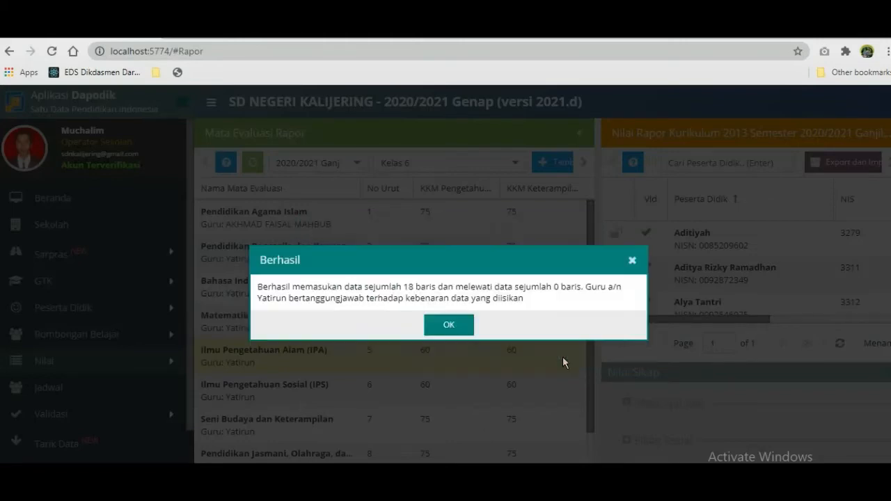
left_click(448, 325)
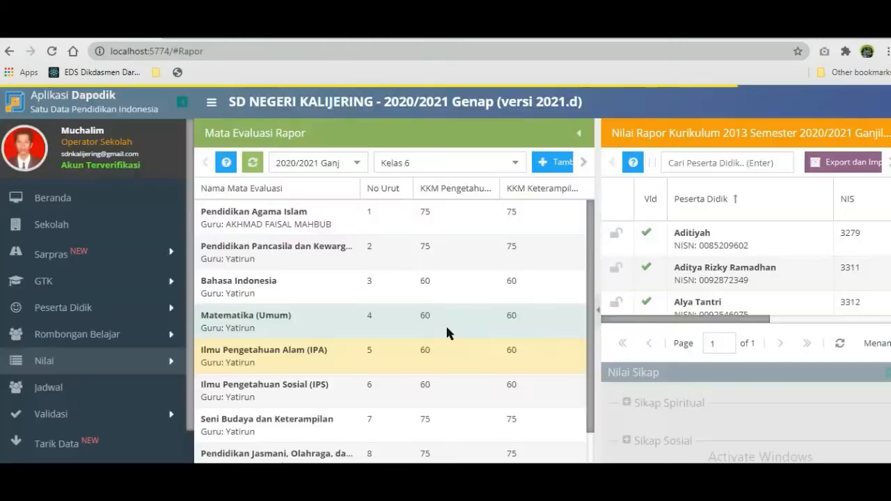
Import the Kelas 6 Ilmu Pengetahuan Sosial (IPS) report grades from the subject's Excel format file in Downloads
left_click(302, 388)
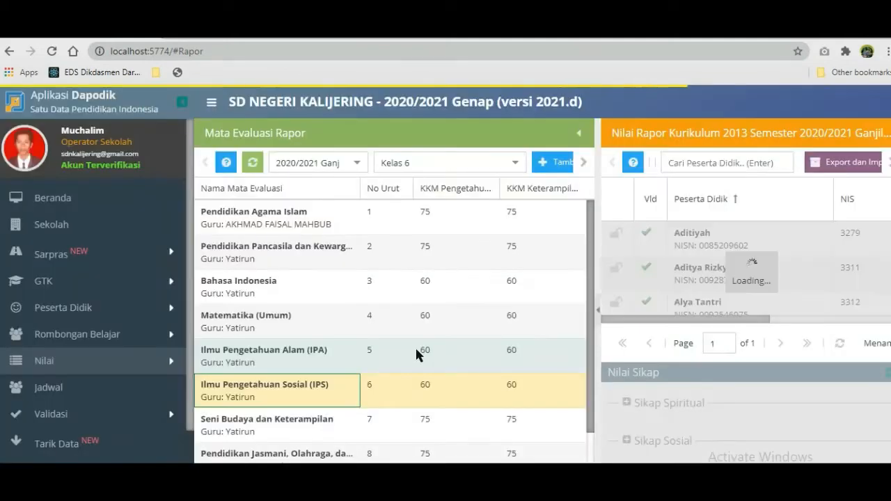
left_click(861, 163)
left_click(795, 206)
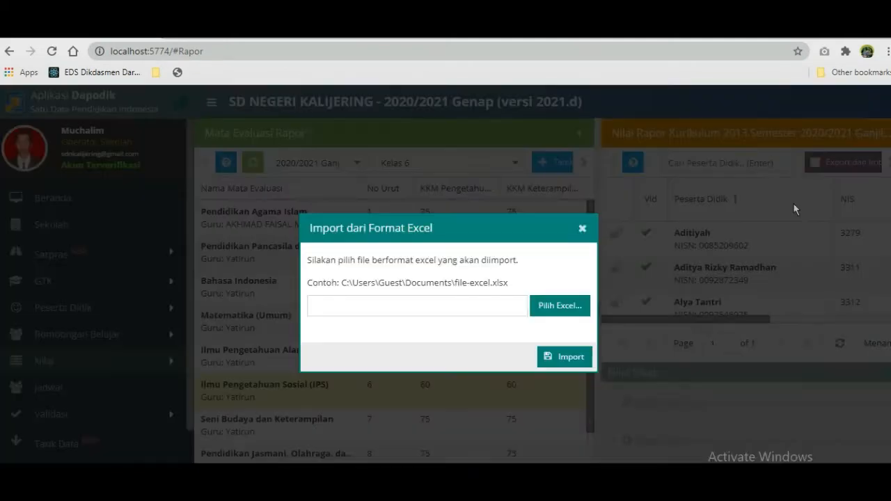
left_click(581, 306)
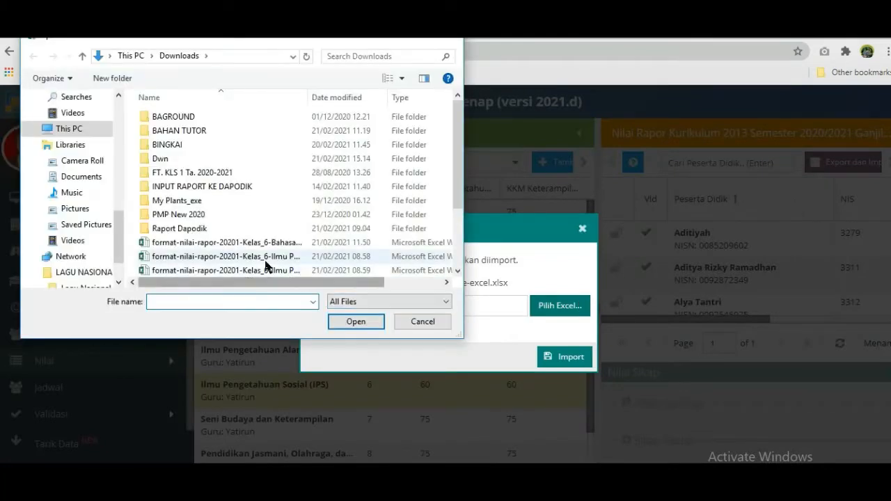
double_click(264, 271)
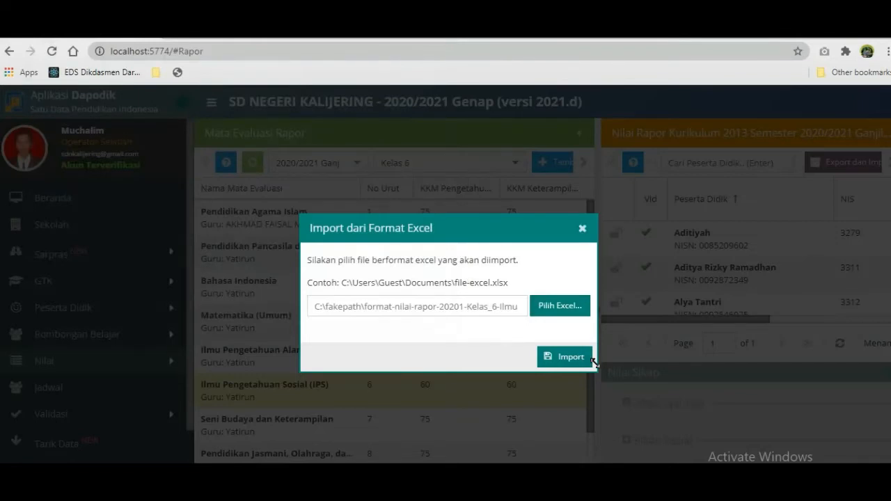
left_click(575, 359)
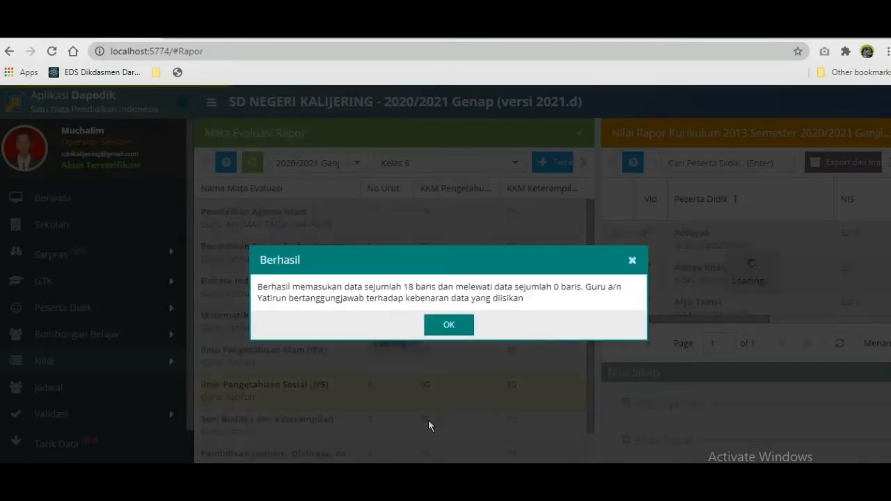
left_click(462, 325)
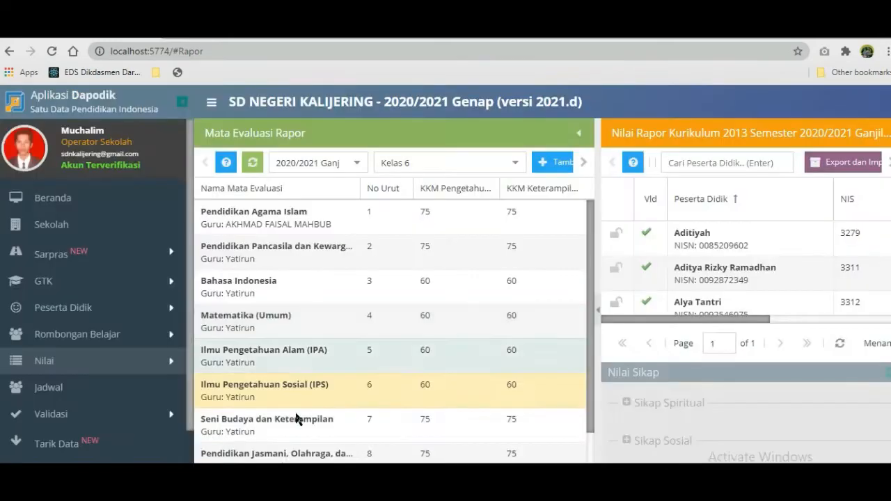
Import the Kelas 6 Seni Budaya dan Keterampilan report grades from the subject's Excel format file in Downloads
left_click(275, 422)
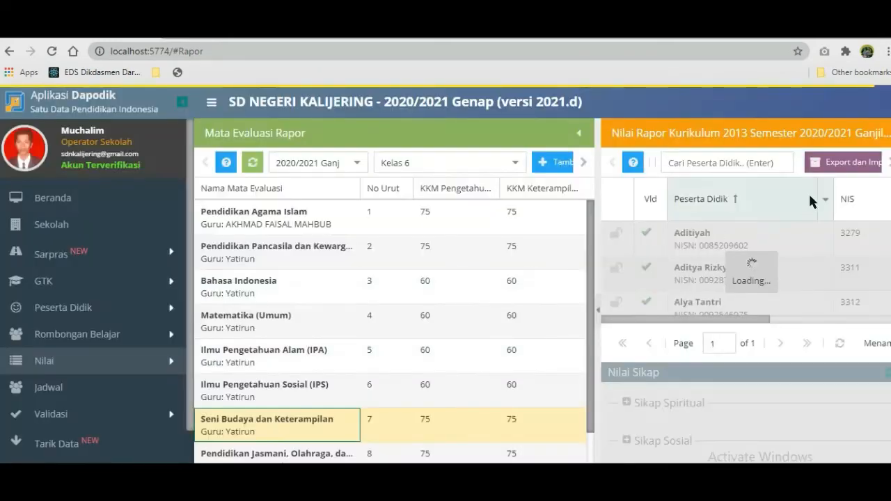
left_click(859, 167)
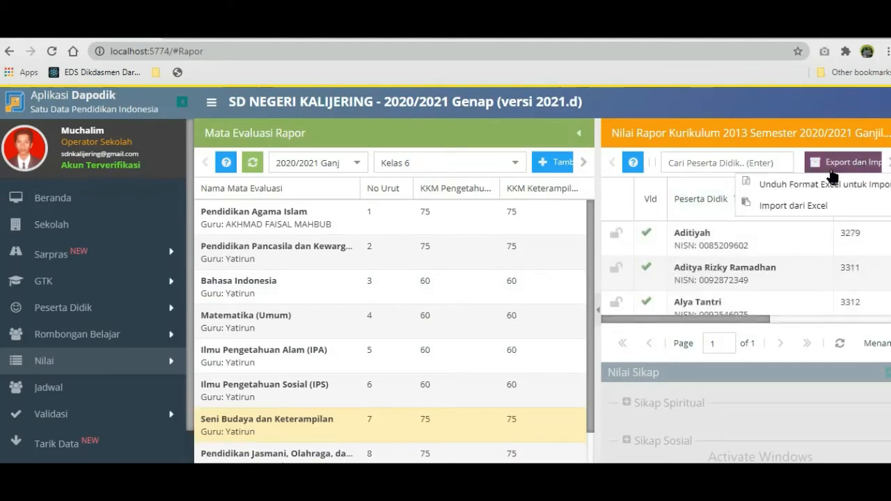
left_click(774, 208)
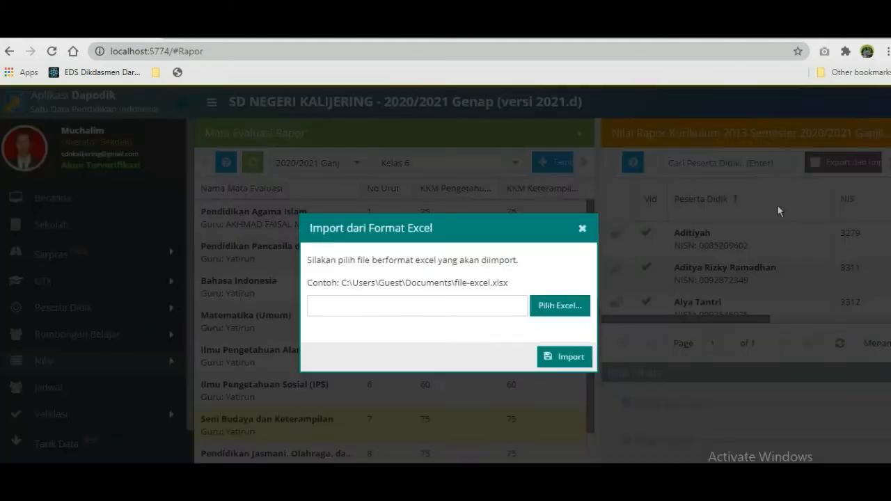
left_click(561, 306)
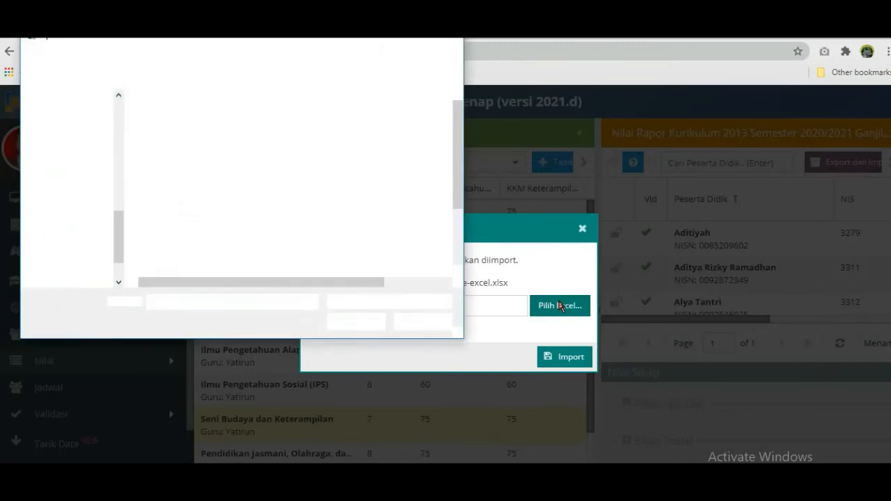
scroll(459, 247, "down", 2)
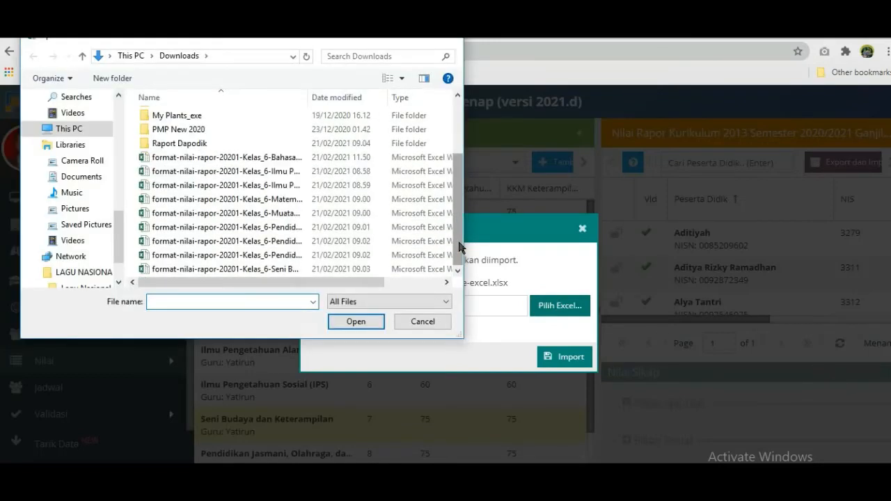
double_click(271, 269)
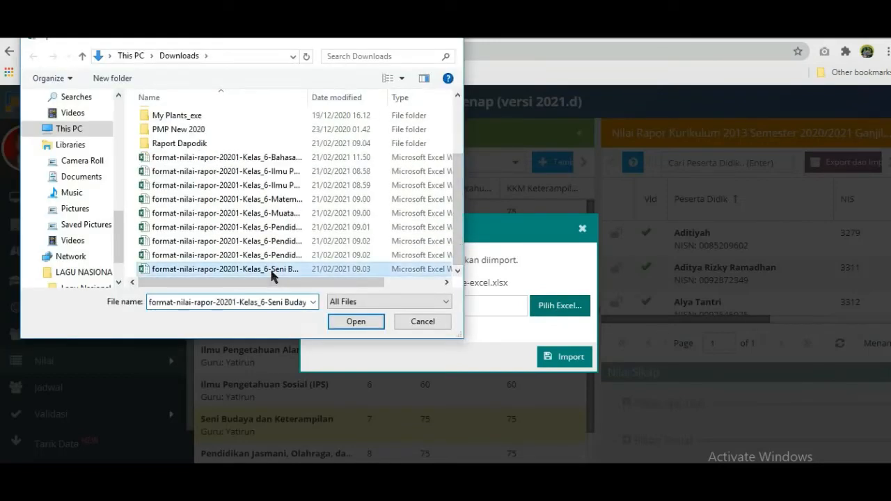
left_click(548, 358)
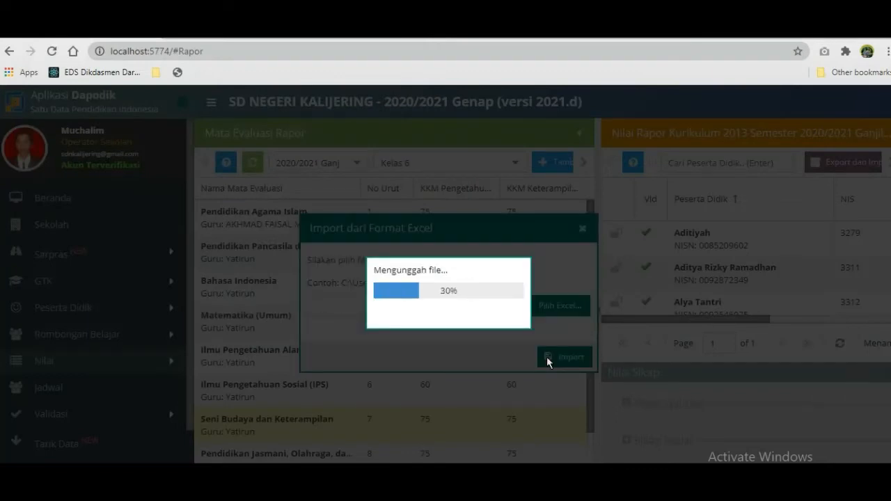
left_click(449, 325)
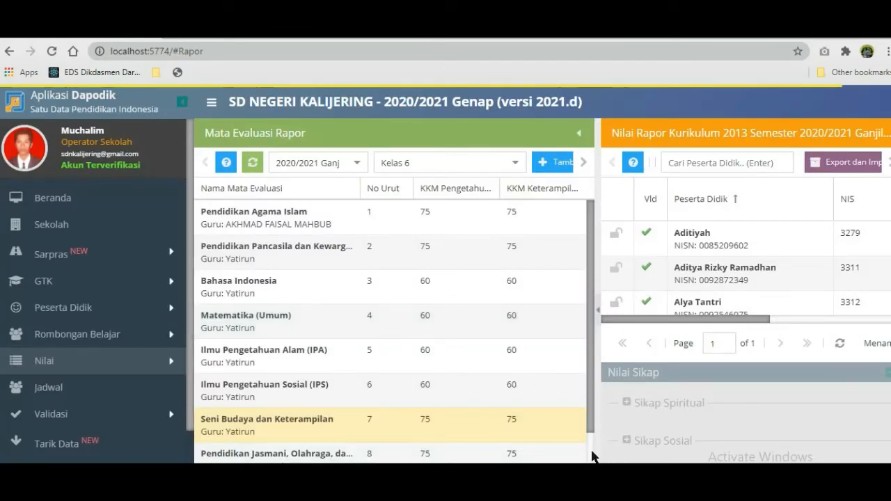
Import the Kelas 6 Pendidikan Jasmani, Olahraga, dan Kesehatan report grades from the subject's Excel format file in Downloads
scroll(591, 456, "down", 1)
left_click(383, 406)
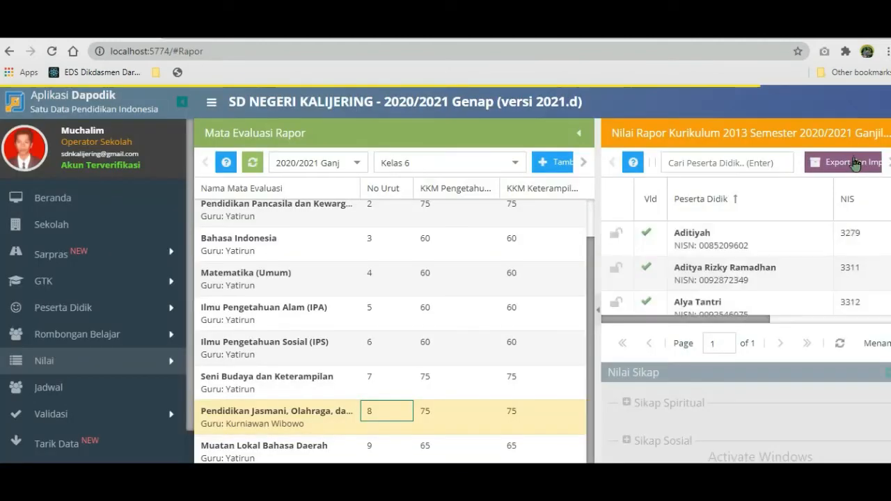
left_click(855, 163)
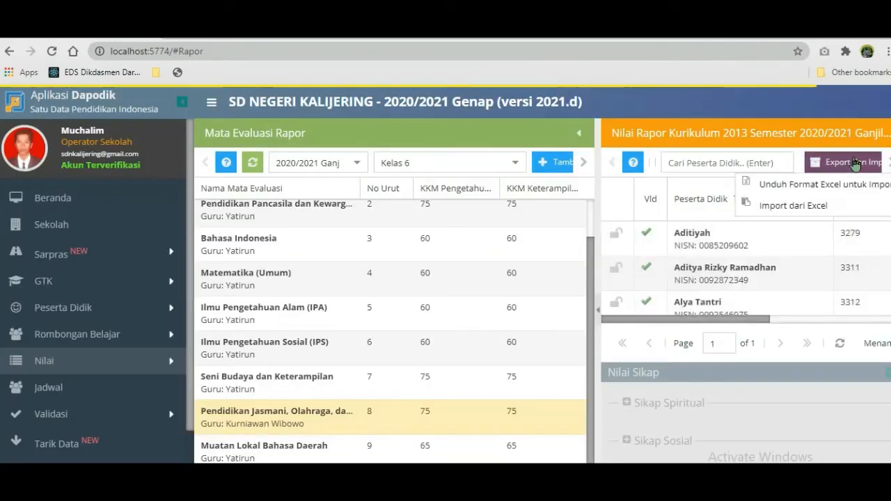
left_click(766, 209)
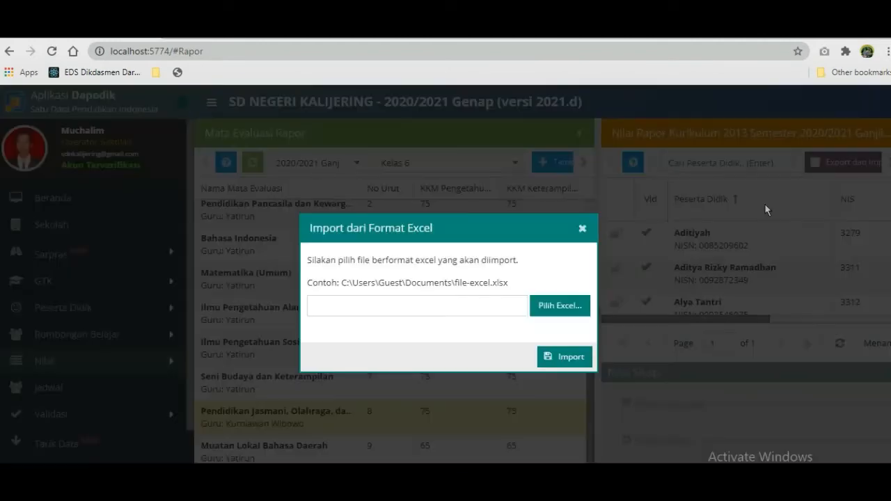
left_click(561, 306)
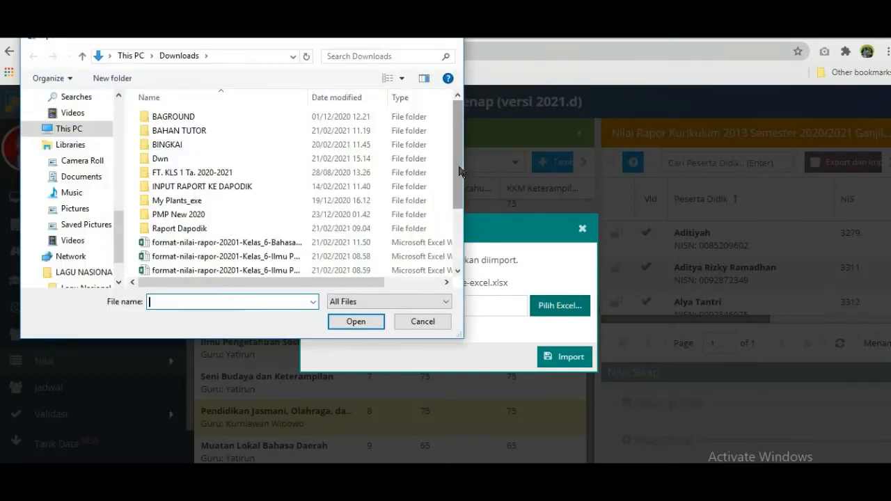
left_click_drag(461, 170, 456, 222)
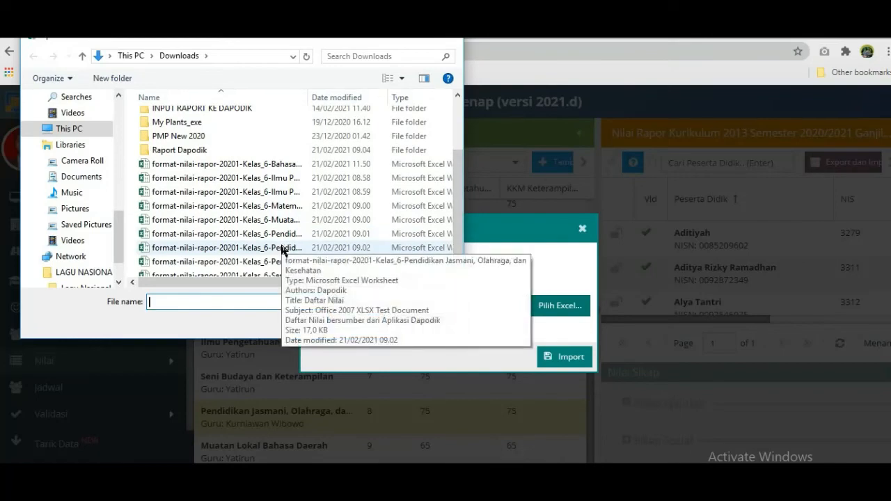
double_click(281, 249)
left_click(565, 358)
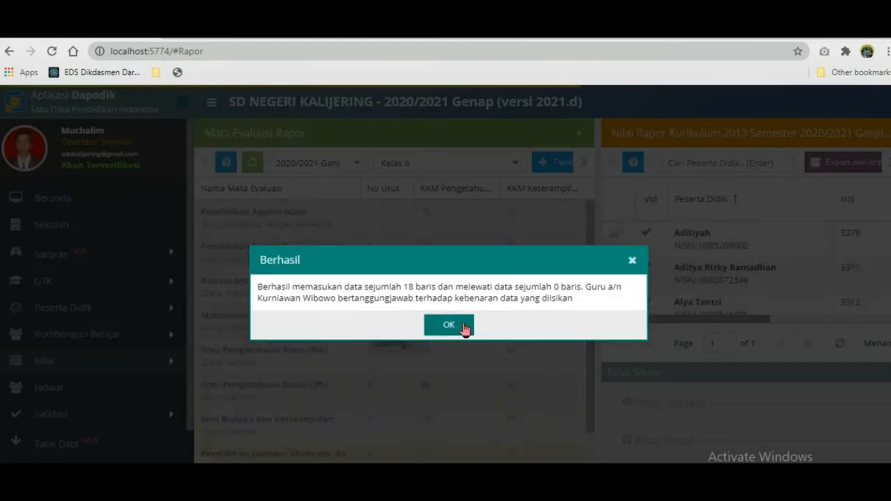
Import the Kelas 6 Muatan Lokal Bahasa Daerah report grades from the subject's Excel format file in Downloads
left_click(462, 326)
scroll(591, 365, "down", 1)
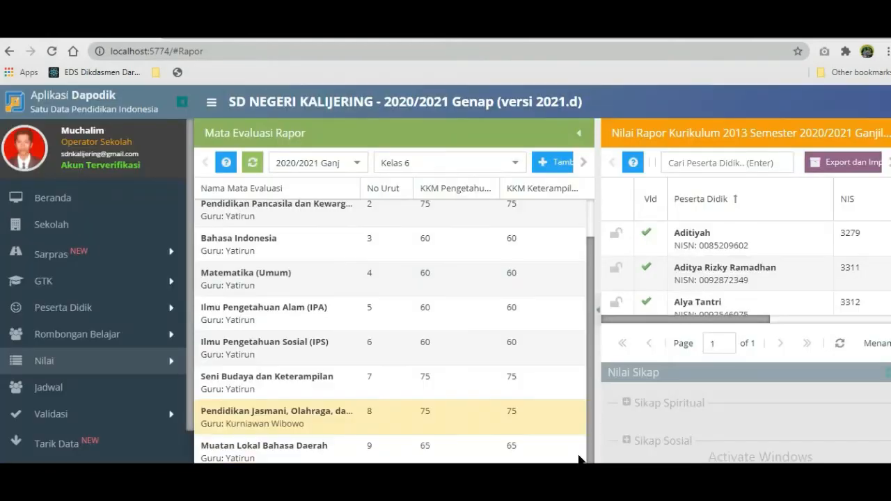
left_click(457, 458)
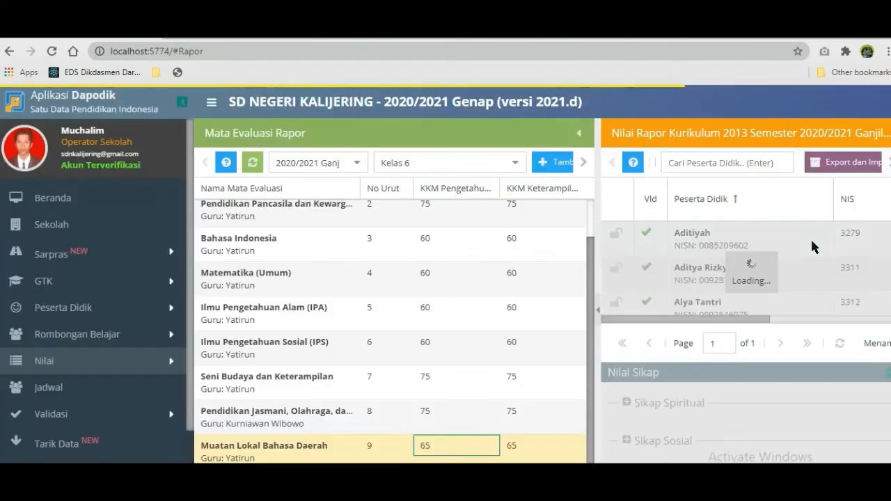
left_click(849, 164)
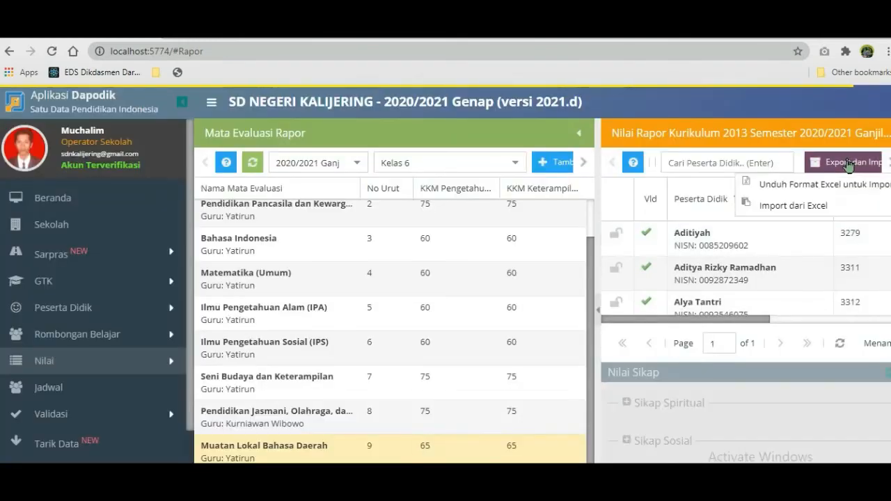
left_click(794, 206)
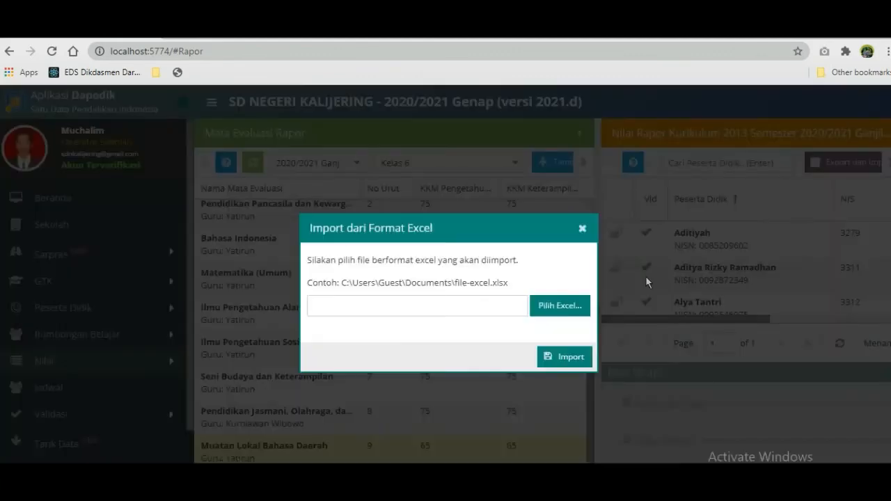
left_click(560, 306)
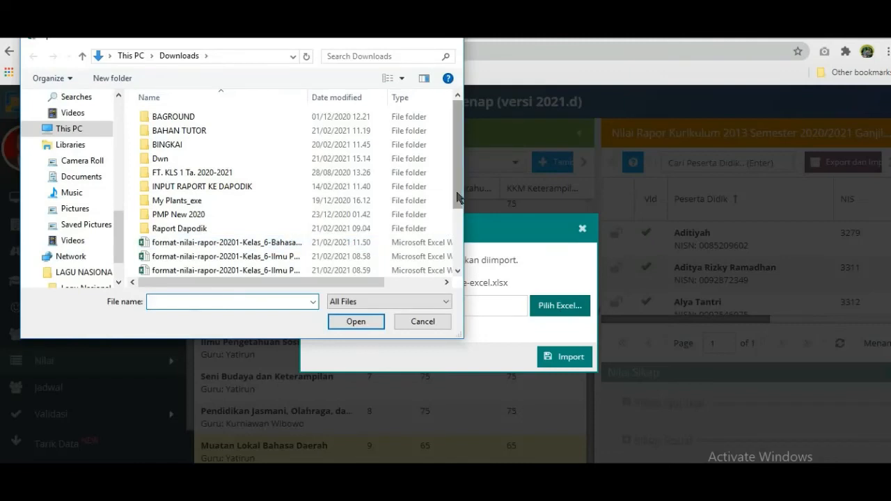
left_click_drag(460, 202, 460, 230)
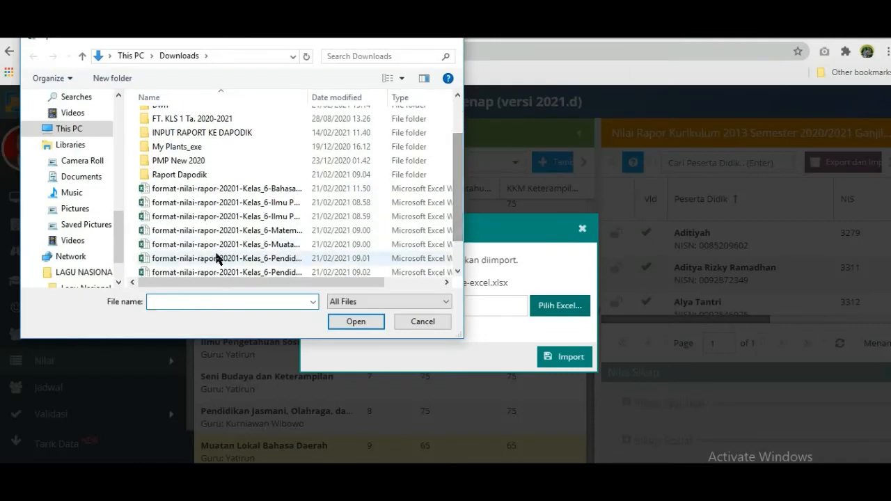
double_click(227, 245)
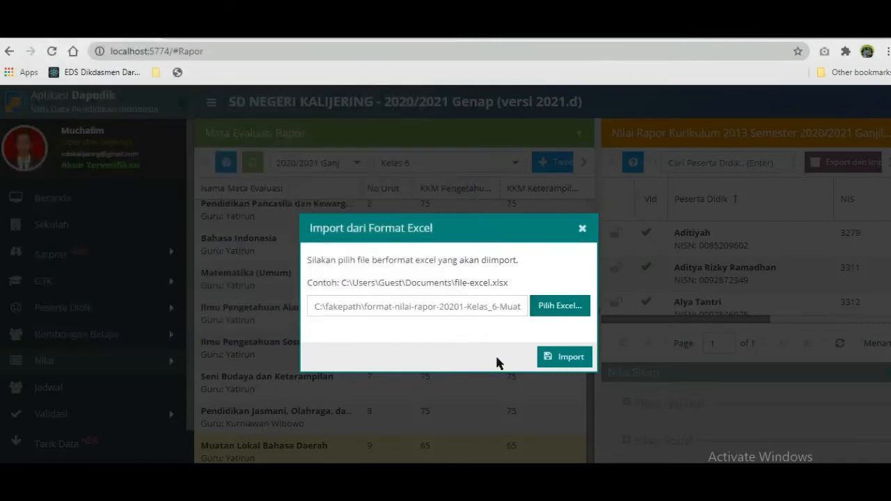
left_click(567, 359)
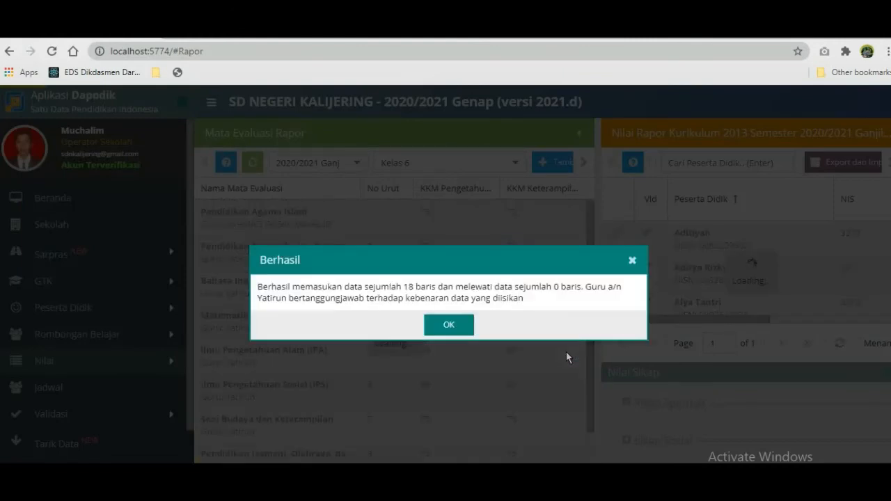
left_click(456, 327)
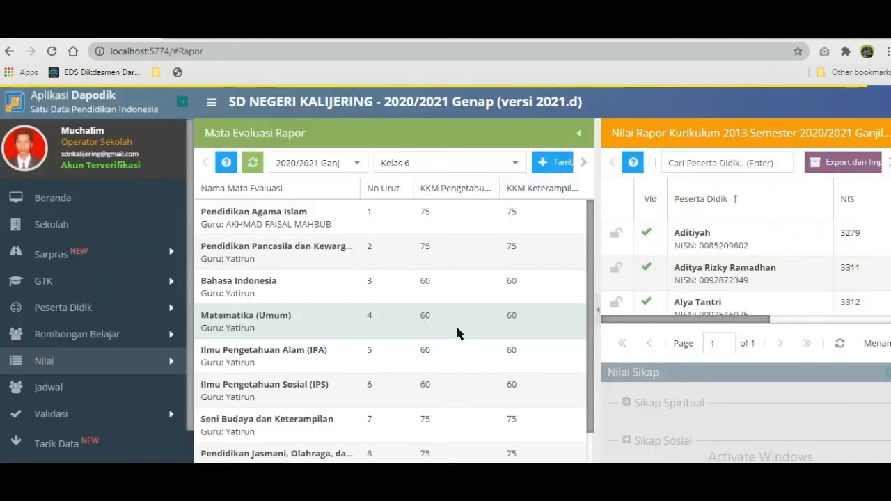